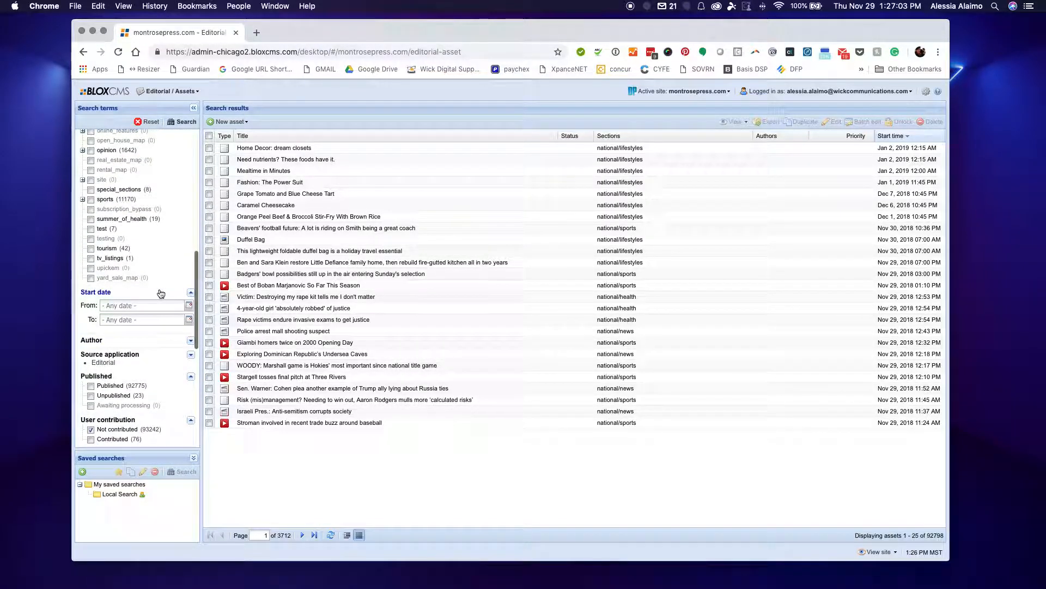
# - Search the assets in the opinion/a_step_back_in_time section
pyautogui.scroll(4, 136, 272)
pyautogui.click(83, 247)
pyautogui.click(100, 256)
pyautogui.click(182, 122)
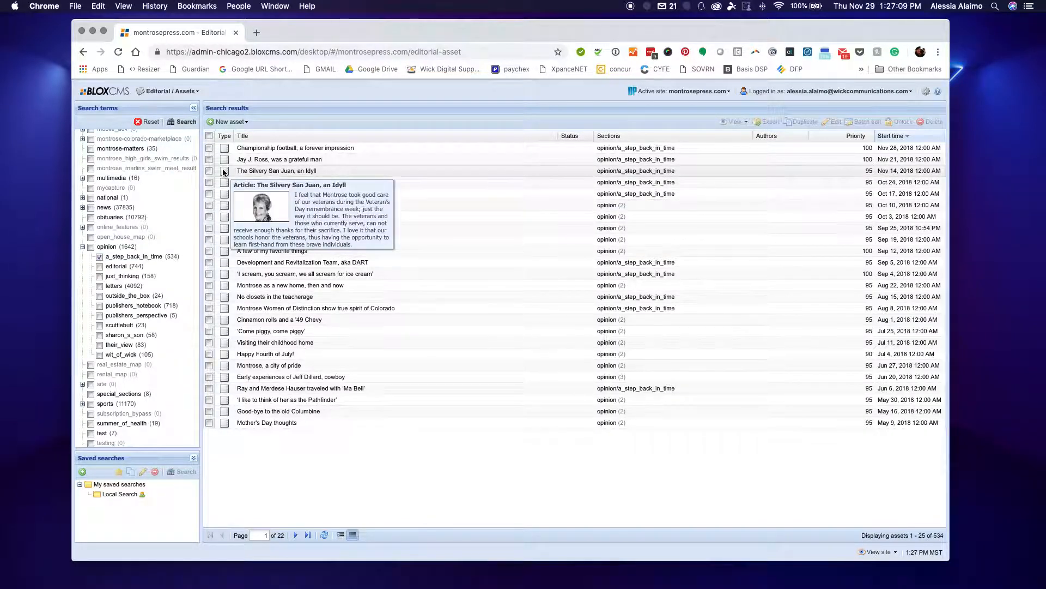
# - Open the article dated Jun 6, 2018 from the search results and enlarge its editing window
pyautogui.moveTo(222, 207)
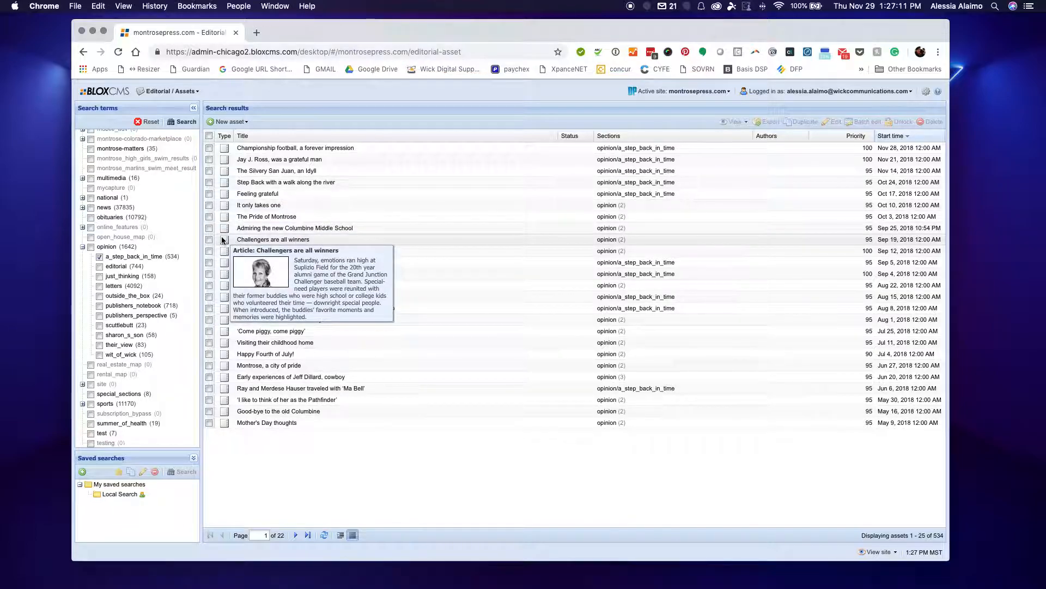
pyautogui.doubleClick(222, 390)
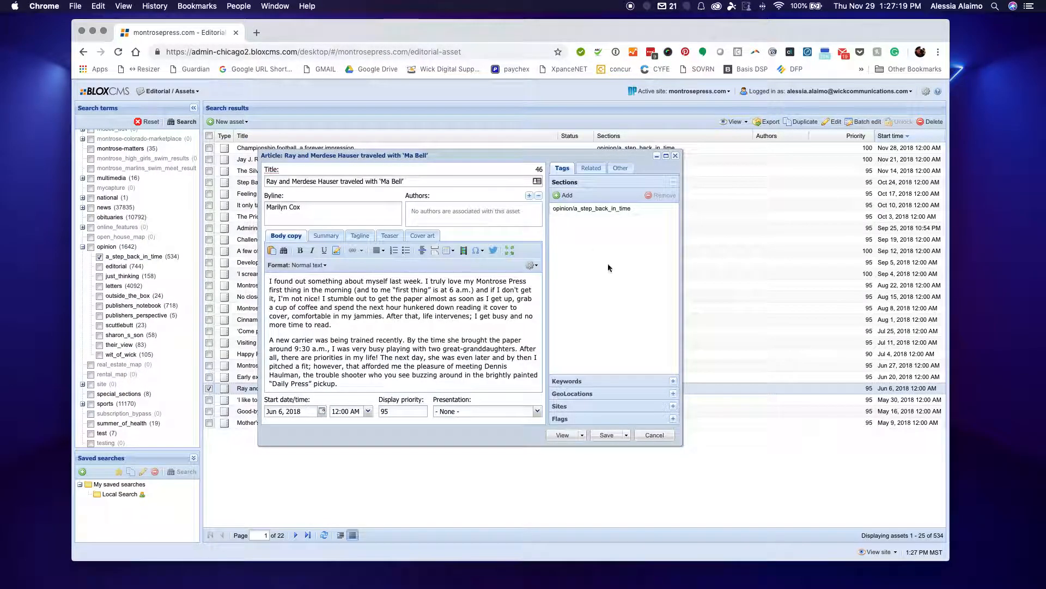
pyautogui.moveTo(683, 445); pyautogui.dragTo(706, 487)
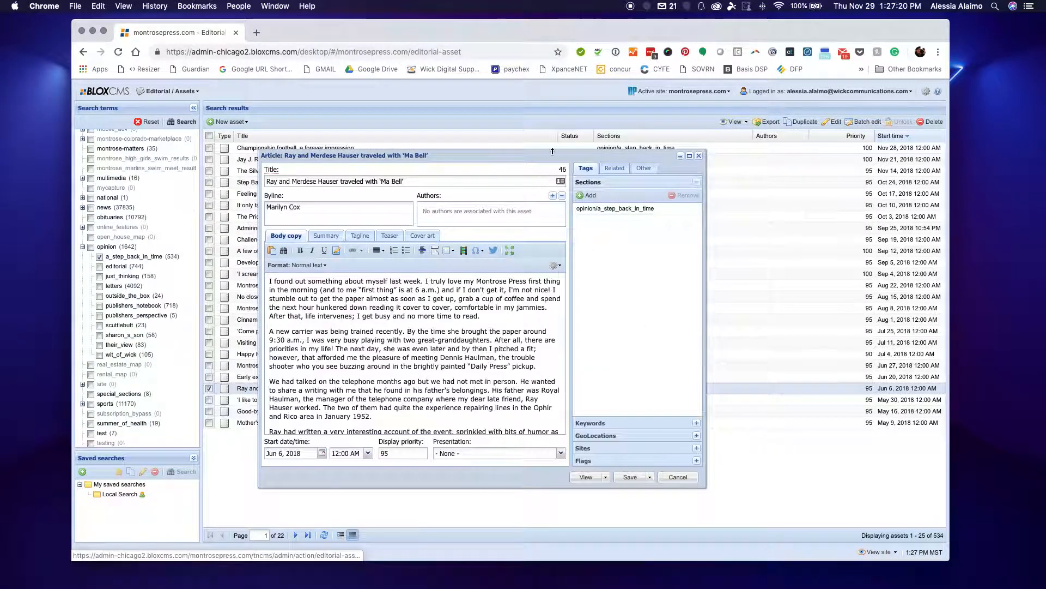
# - Open the columnist's mugshot among the article's related child assets and view the photo at full size
pyautogui.click(614, 170)
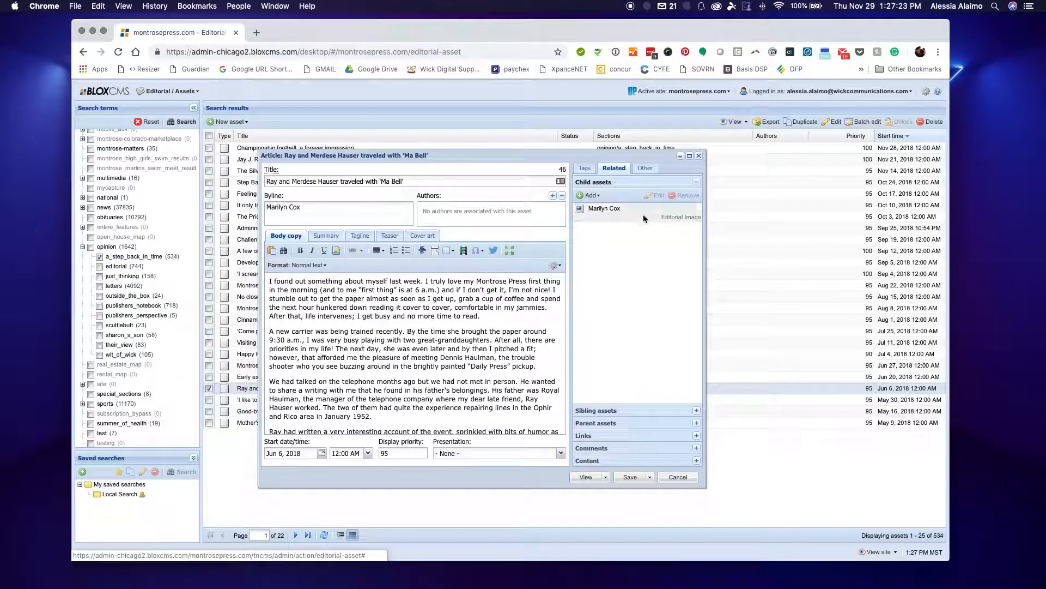
pyautogui.doubleClick(623, 212)
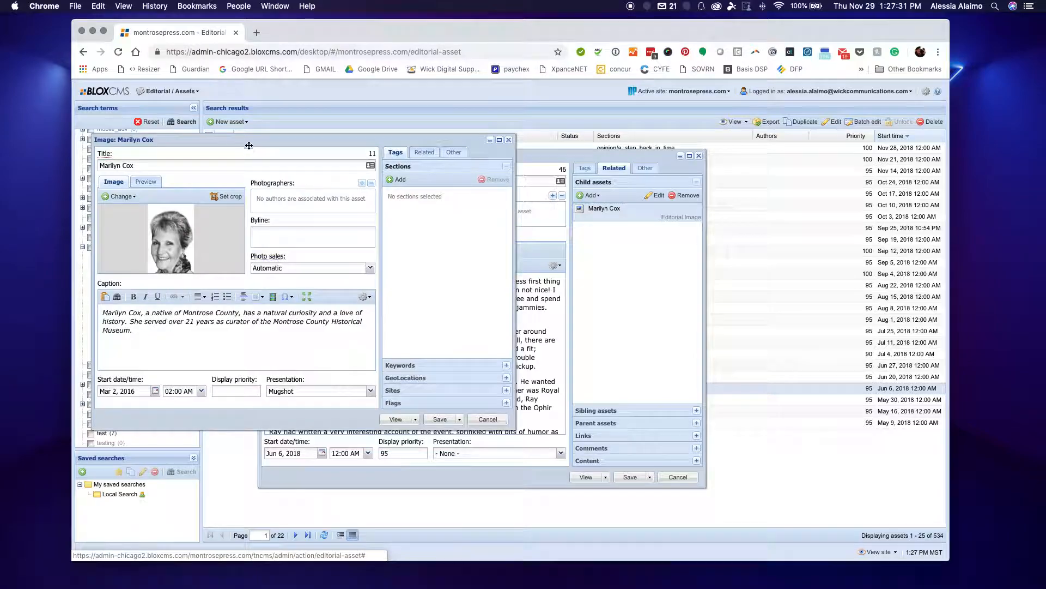
pyautogui.moveTo(249, 146); pyautogui.dragTo(458, 168)
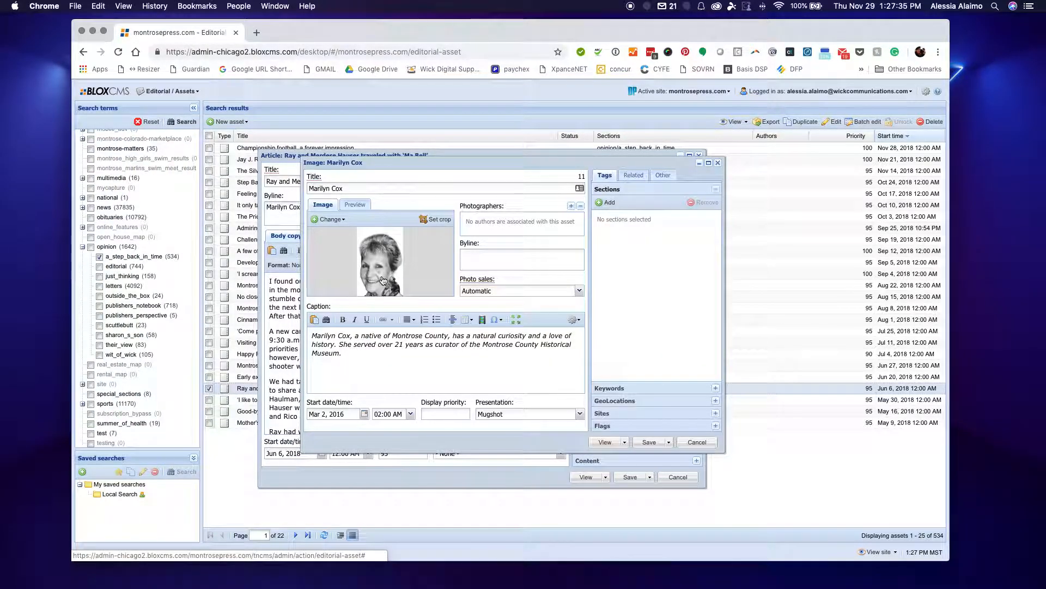
pyautogui.click(383, 280)
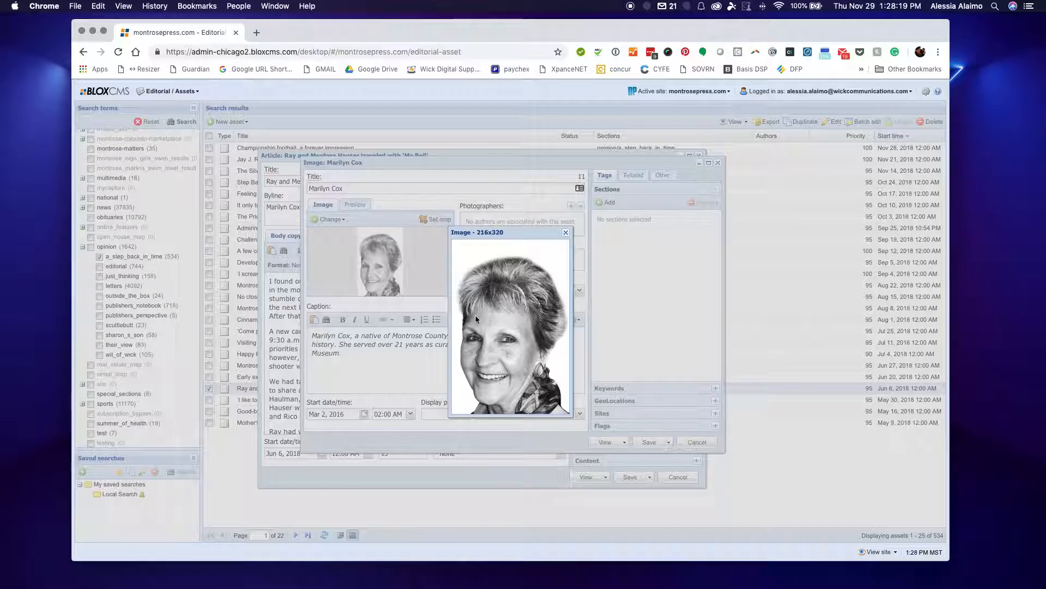
pyautogui.click(565, 233)
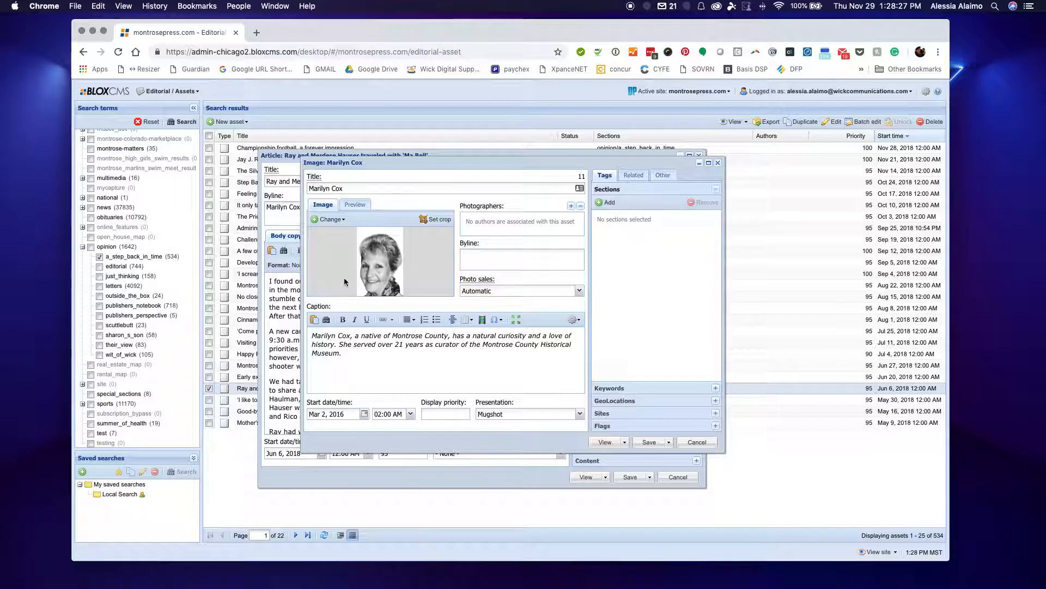
# - Replace the mugshot by uploading the columnist's 567×310 portrait JPG from the Desktop
pyautogui.click(325, 224)
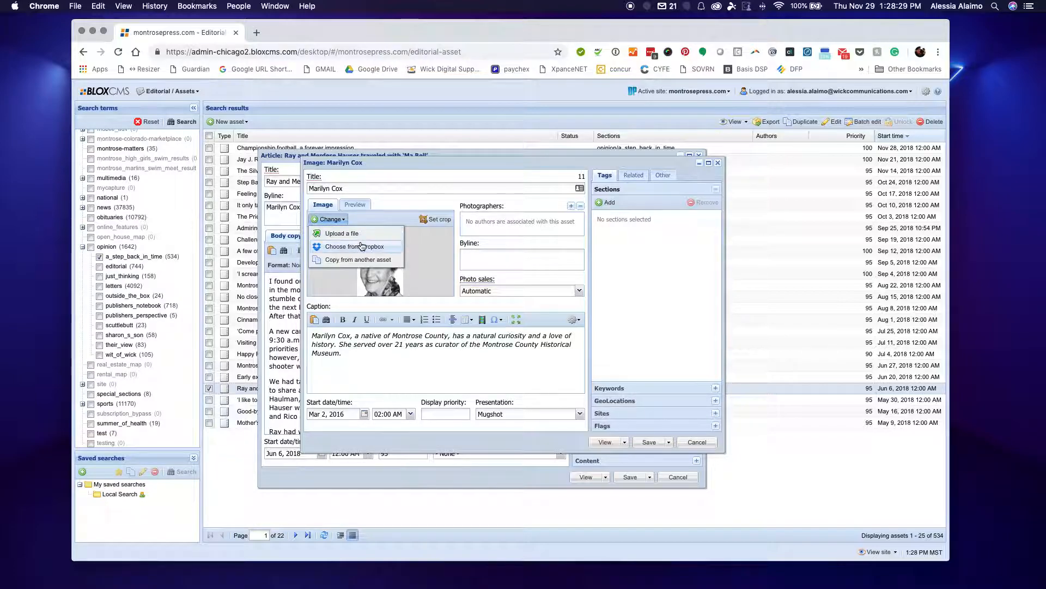
pyautogui.click(357, 243)
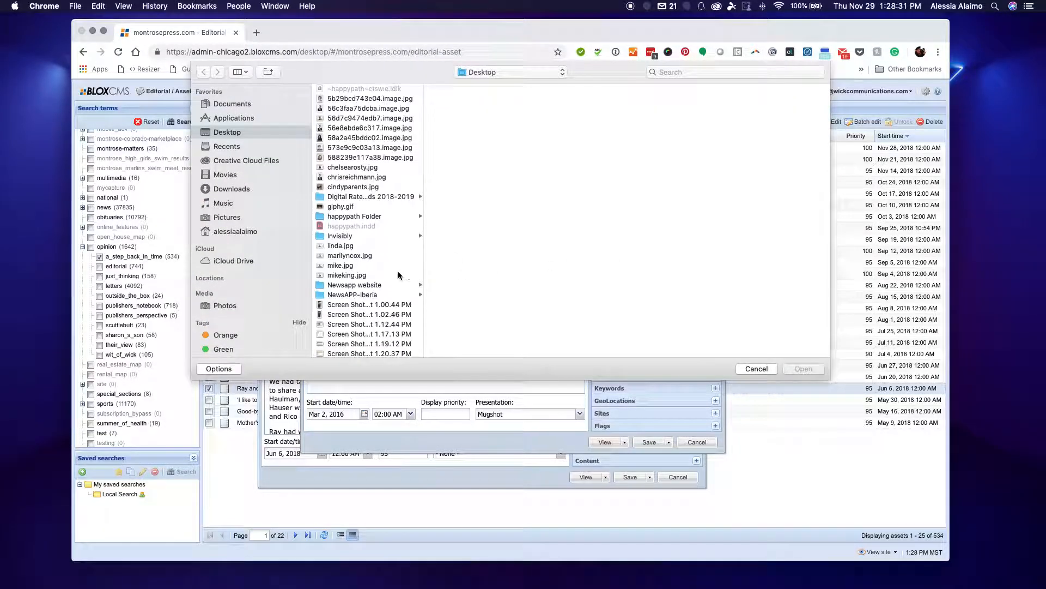
pyautogui.click(367, 167)
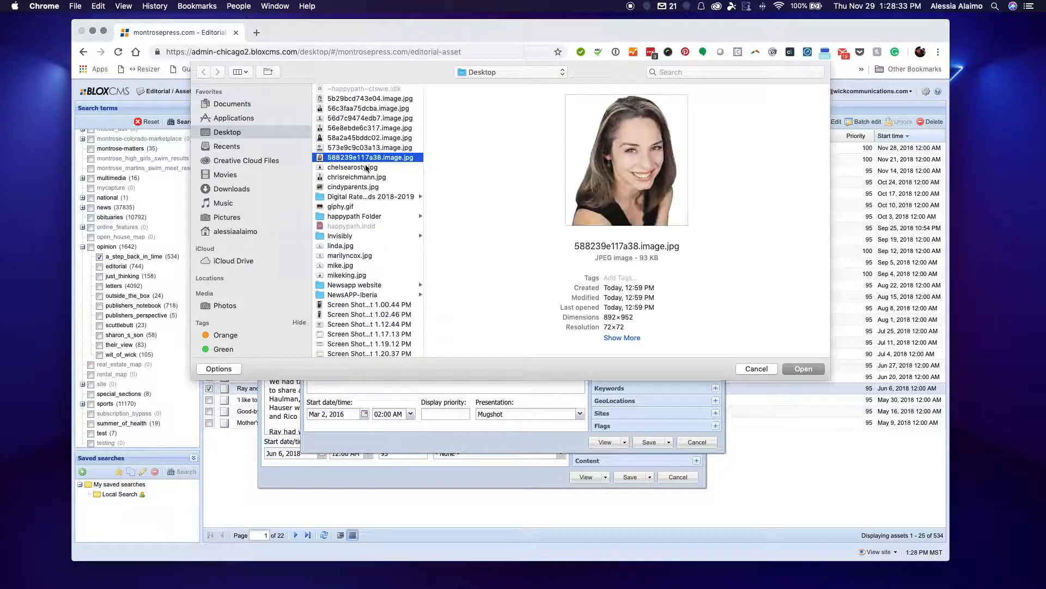
pyautogui.click(367, 129)
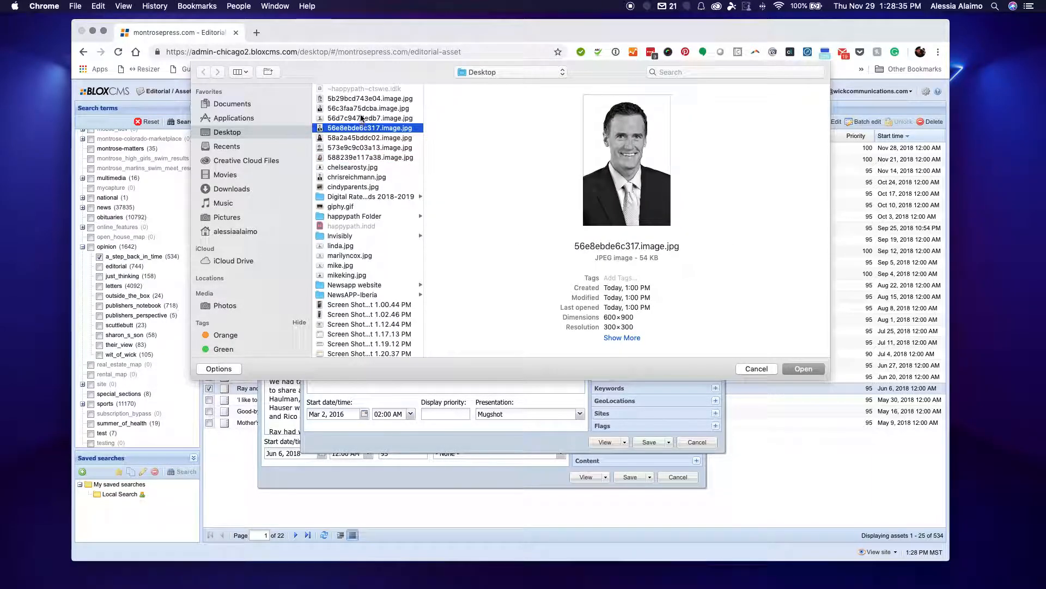
pyautogui.click(345, 246)
pyautogui.click(343, 275)
pyautogui.click(341, 265)
pyautogui.click(345, 256)
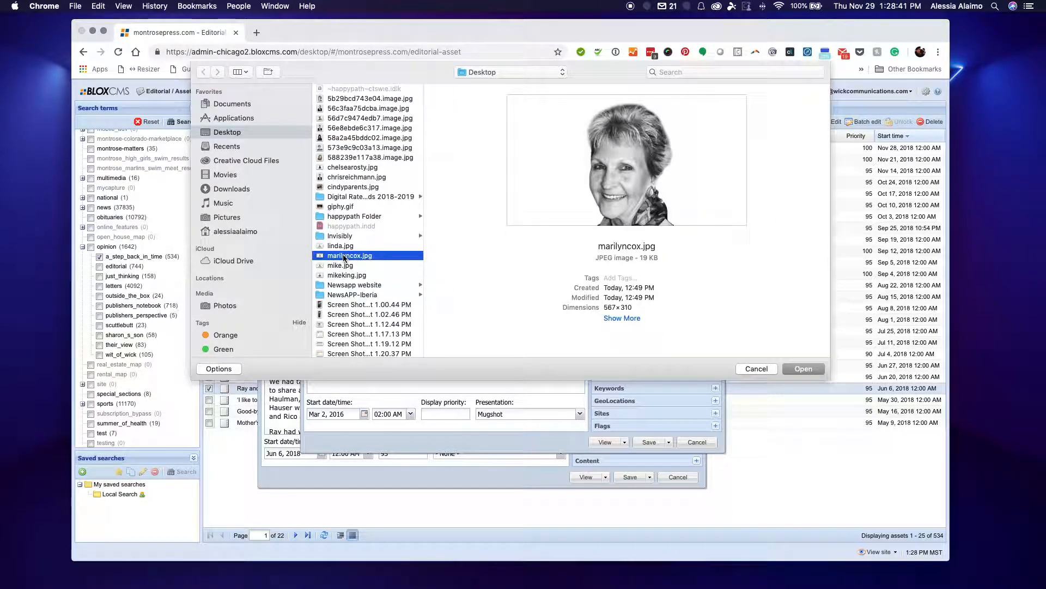
pyautogui.doubleClick(345, 256)
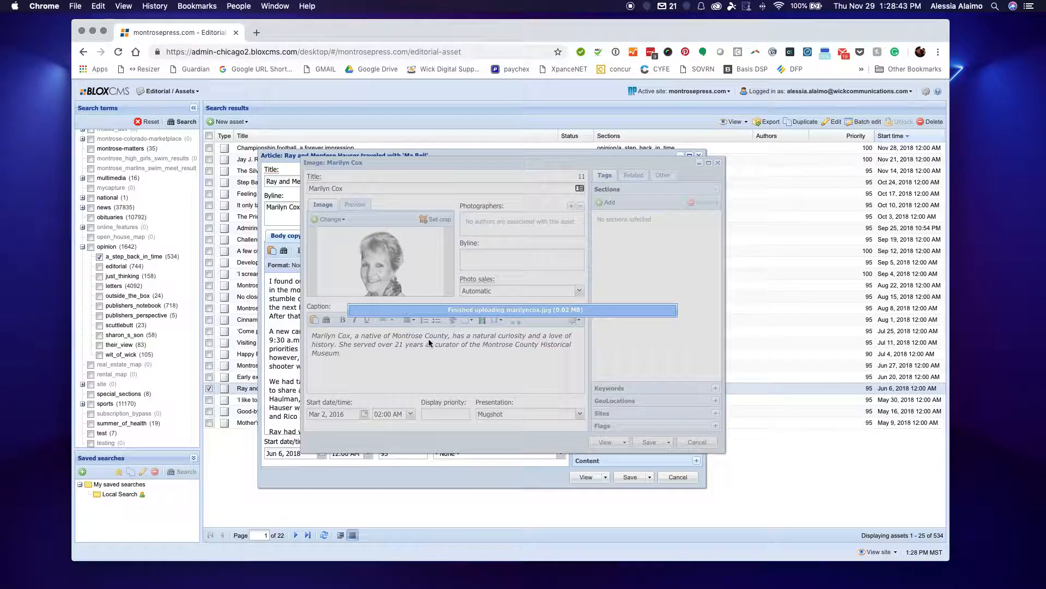
# - Examine the uploaded portrait at full size, including its width and the white space around the head
pyautogui.click(383, 278)
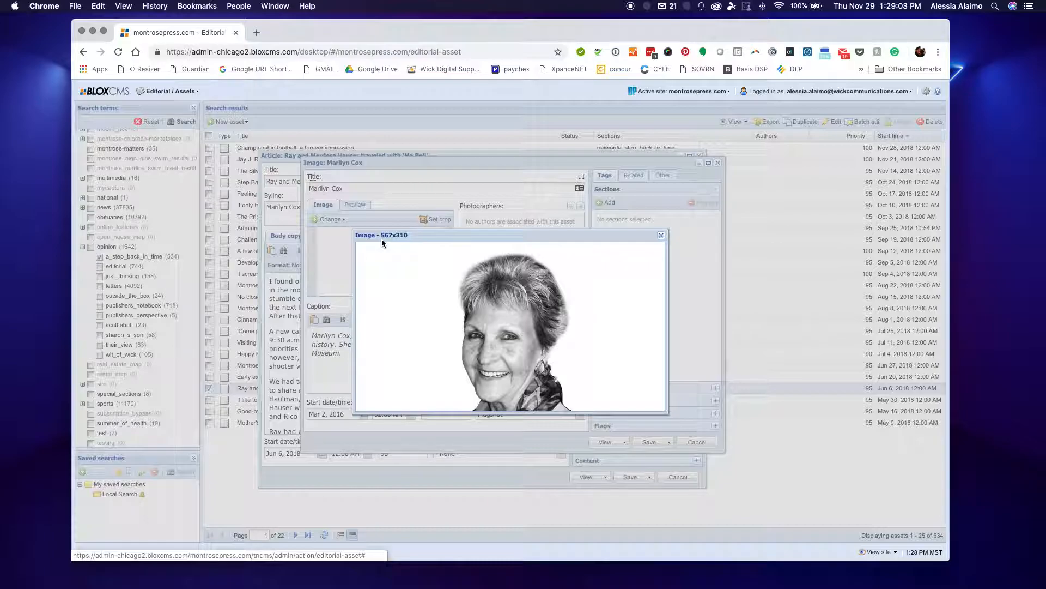
pyautogui.click(661, 235)
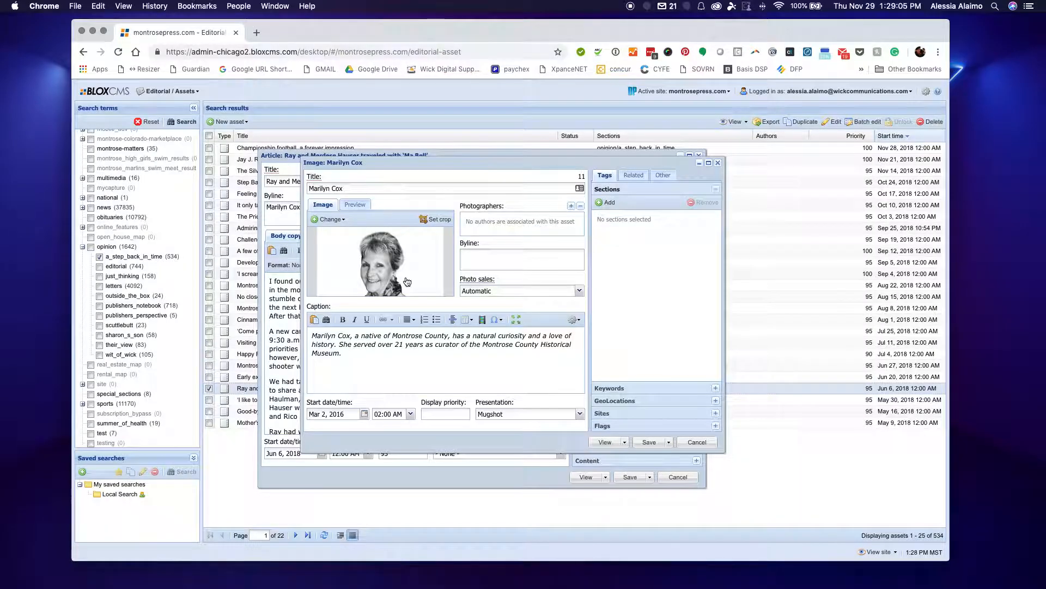
pyautogui.moveTo(484, 279)
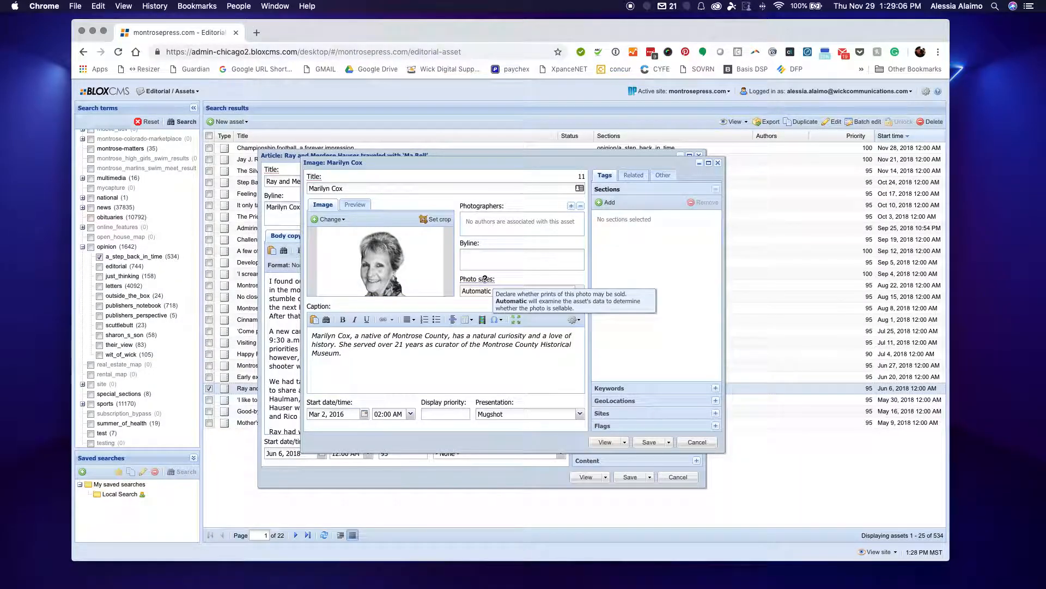
pyautogui.click(415, 294)
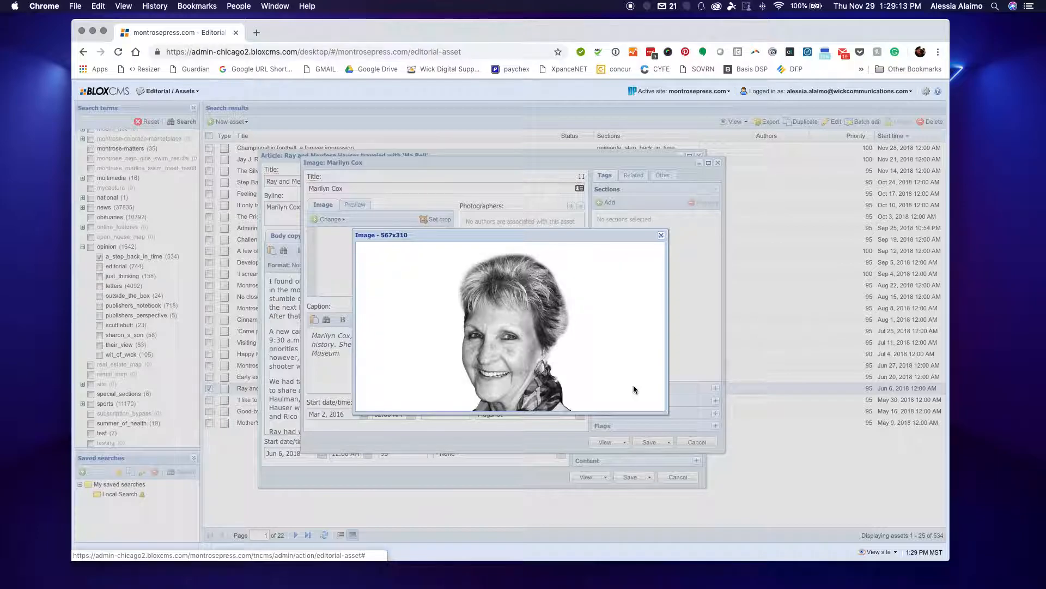
pyautogui.click(661, 235)
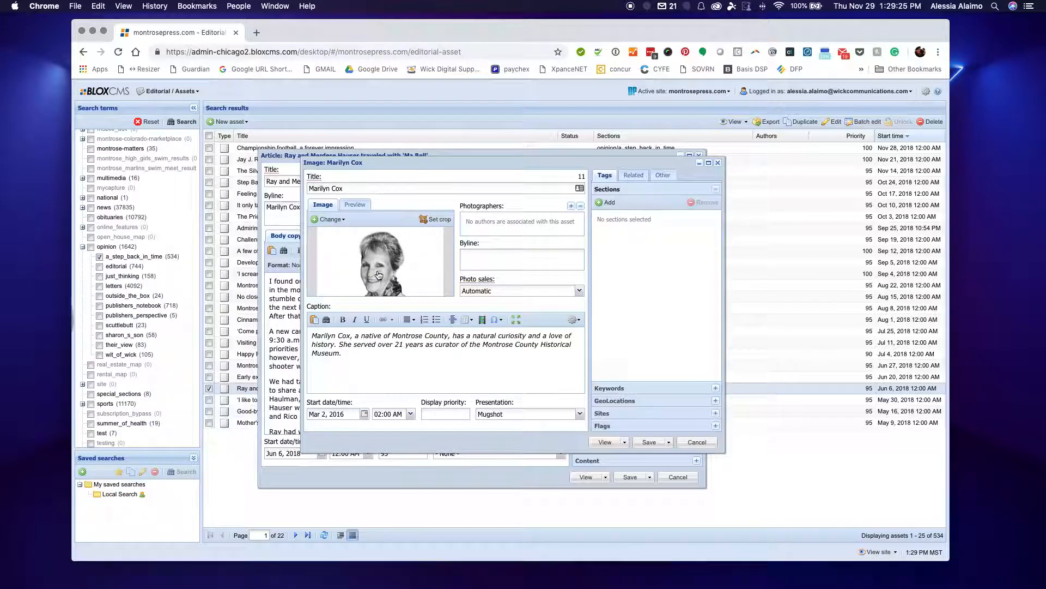
# - Examine the preview version of the portrait at full size and go back to the original image
pyautogui.click(360, 209)
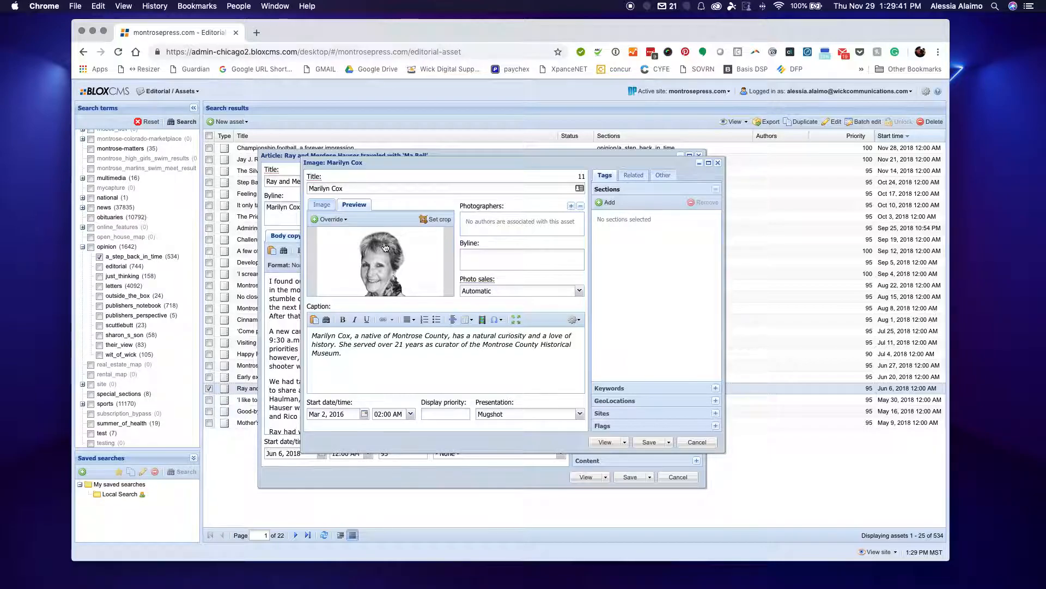
pyautogui.click(381, 278)
pyautogui.click(661, 235)
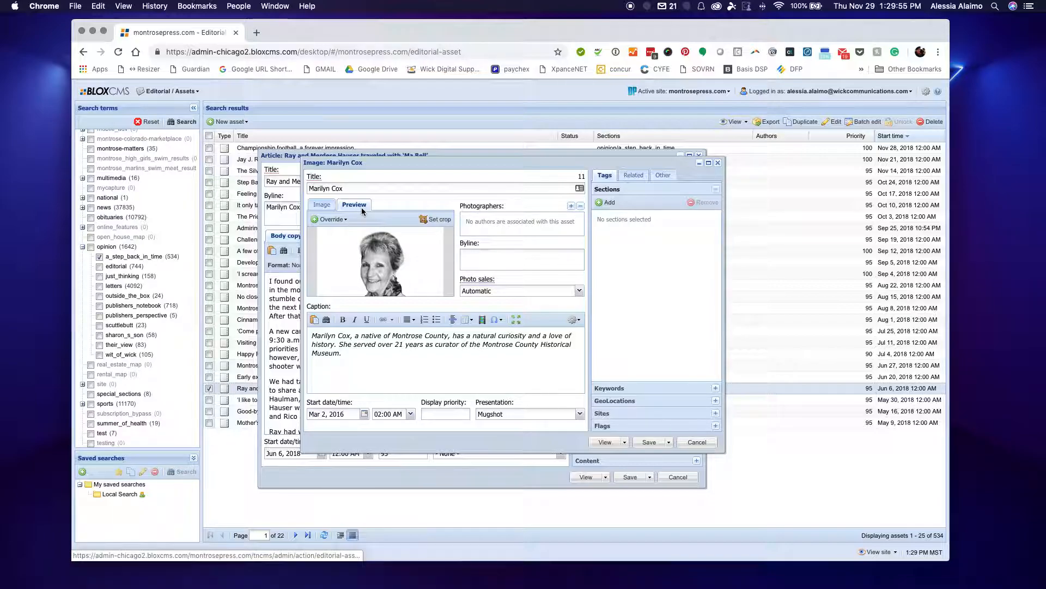
pyautogui.click(322, 205)
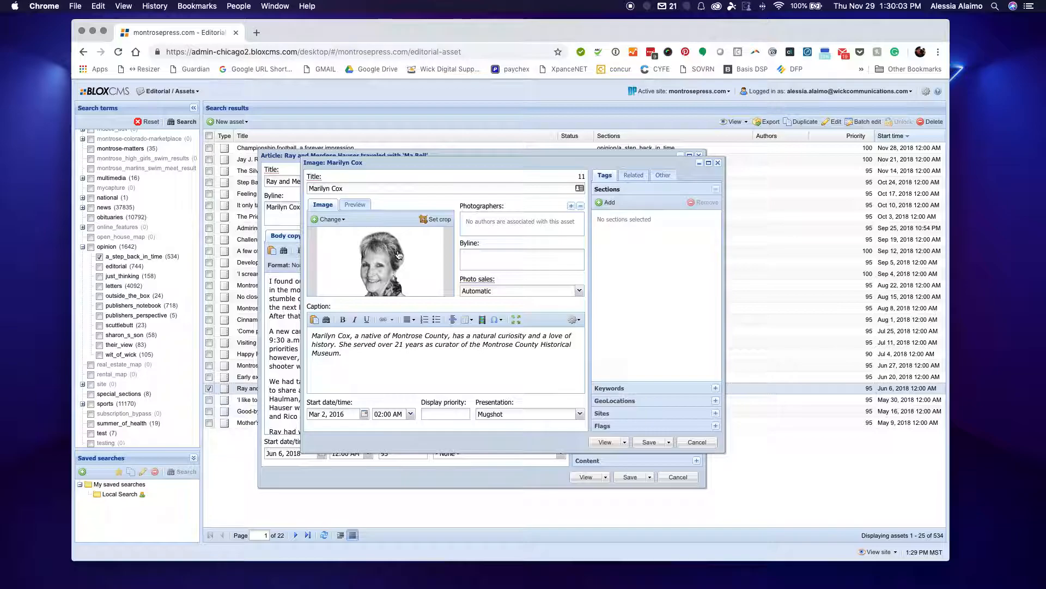
# - Start cropping the portrait's preview version in an enlarged crop window and create a crop region
pyautogui.click(365, 211)
pyautogui.click(436, 219)
pyautogui.moveTo(548, 218); pyautogui.dragTo(502, 190)
pyautogui.moveTo(624, 410); pyautogui.dragTo(675, 414)
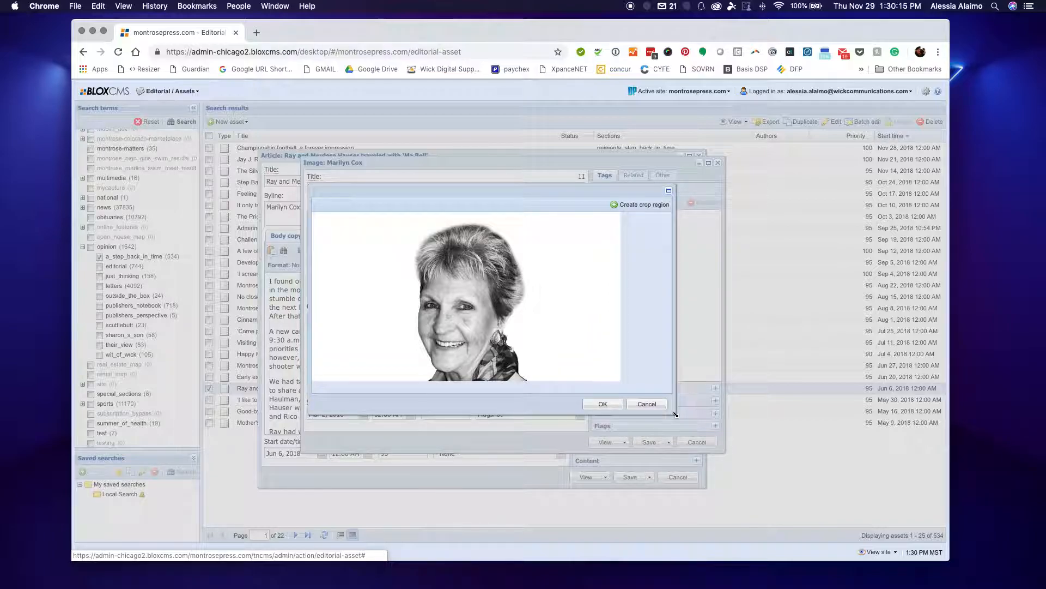
pyautogui.moveTo(572, 188); pyautogui.dragTo(574, 201)
pyautogui.click(642, 218)
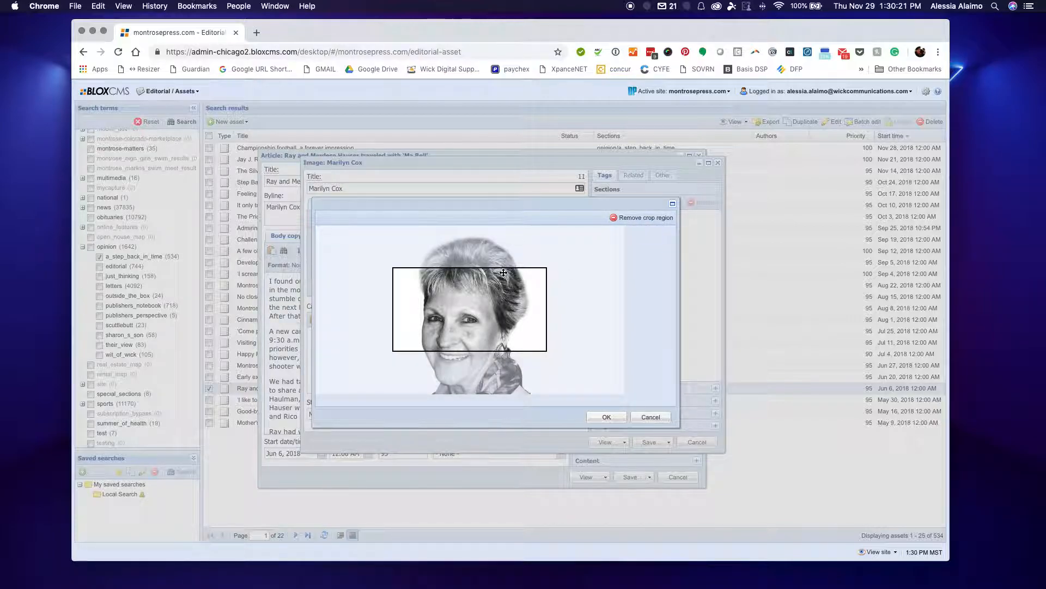
# - Move and resize the crop region so it frames the whole head with wide white space on both sides
pyautogui.moveTo(500, 320); pyautogui.dragTo(463, 359)
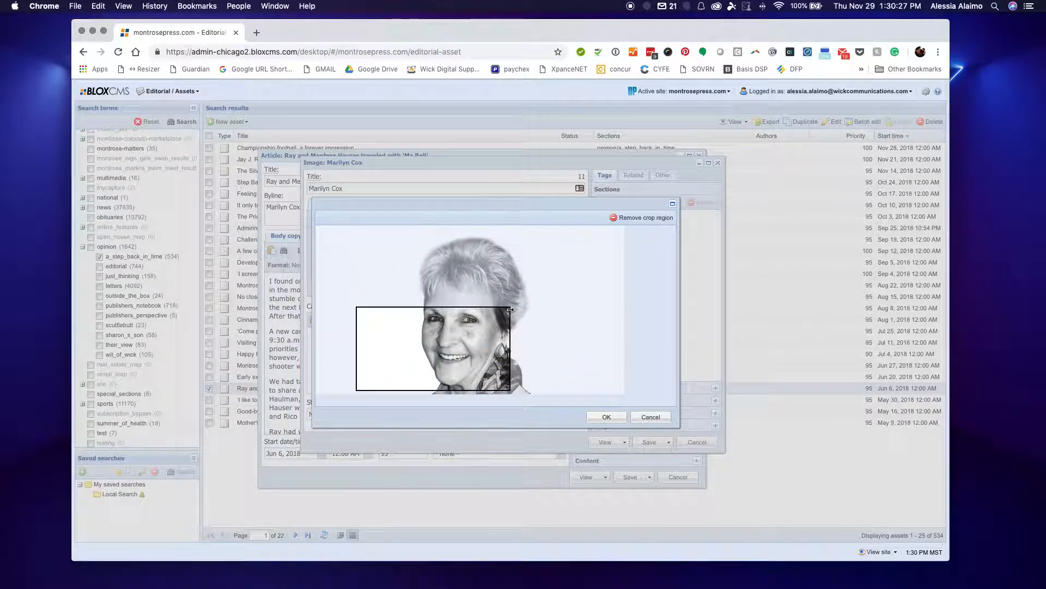
pyautogui.moveTo(511, 308); pyautogui.dragTo(608, 308)
pyautogui.moveTo(531, 308); pyautogui.dragTo(550, 288)
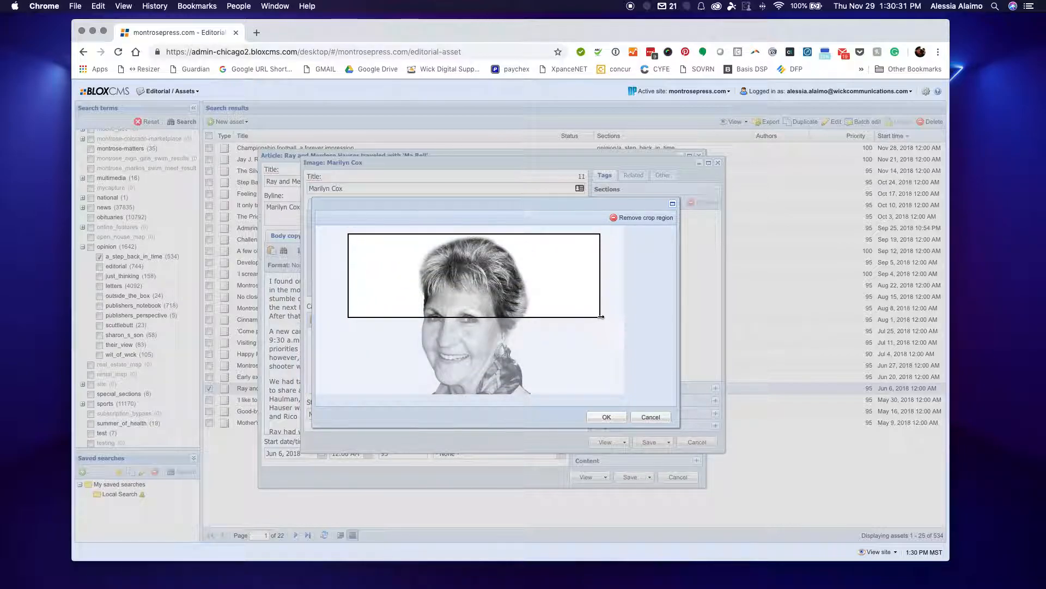
pyautogui.moveTo(600, 319); pyautogui.dragTo(612, 395)
pyautogui.moveTo(527, 314); pyautogui.dragTo(521, 319)
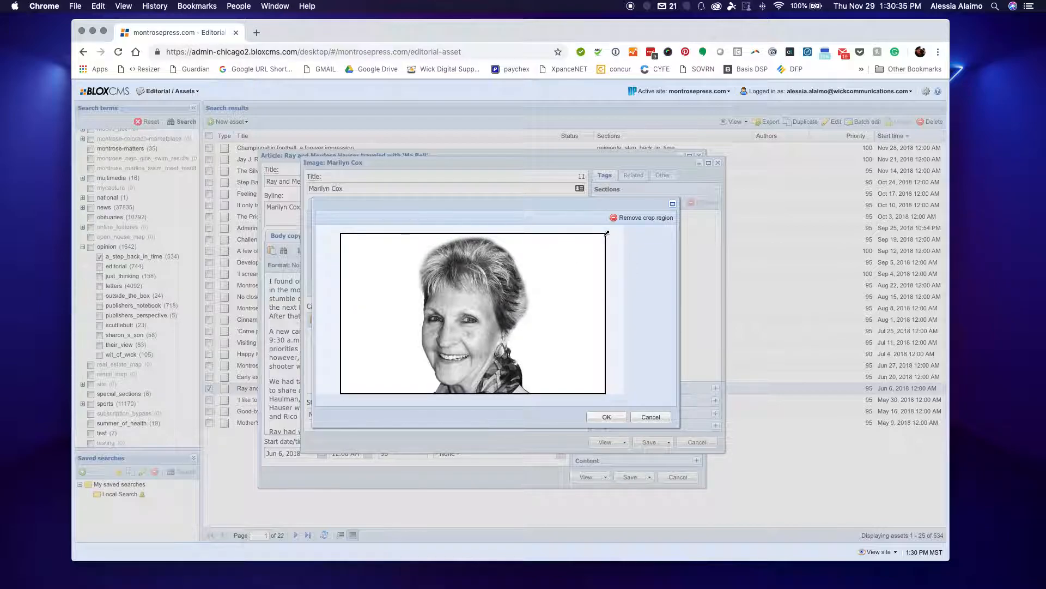
pyautogui.moveTo(606, 233); pyautogui.dragTo(611, 229)
pyautogui.moveTo(537, 279); pyautogui.dragTo(538, 290)
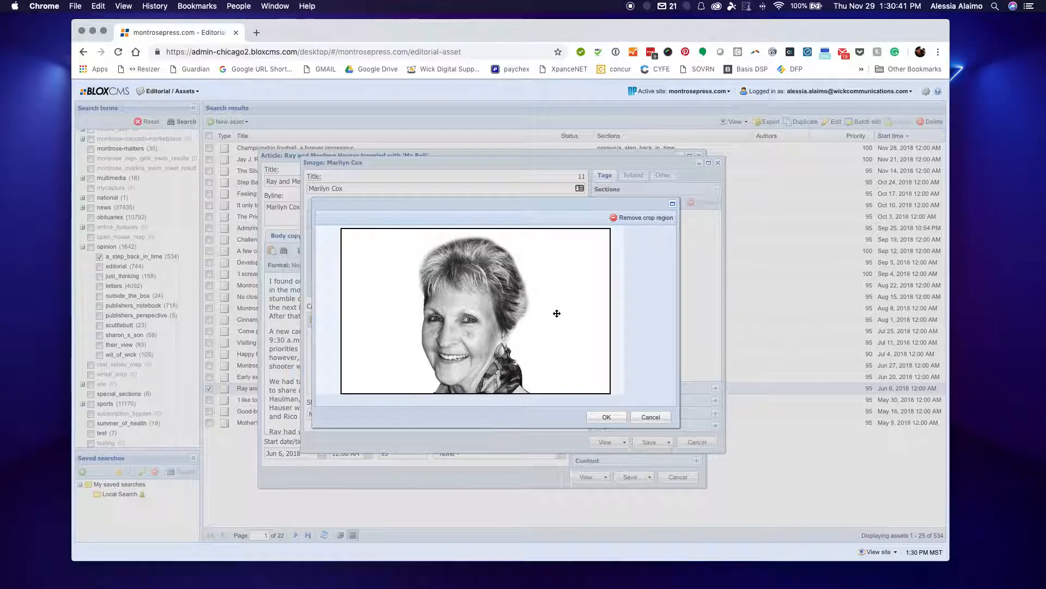
pyautogui.moveTo(554, 315); pyautogui.dragTo(451, 355)
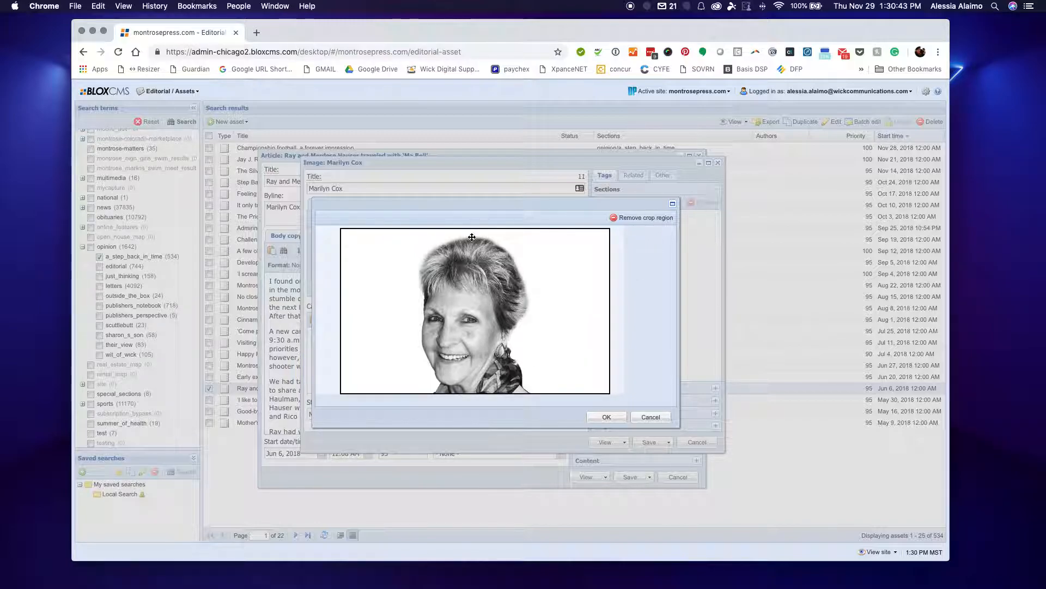
# - Lower the crop region's upper edge to cut through the hair, apply the crop, and compare with the original image
pyautogui.moveTo(472, 229); pyautogui.dragTo(471, 258)
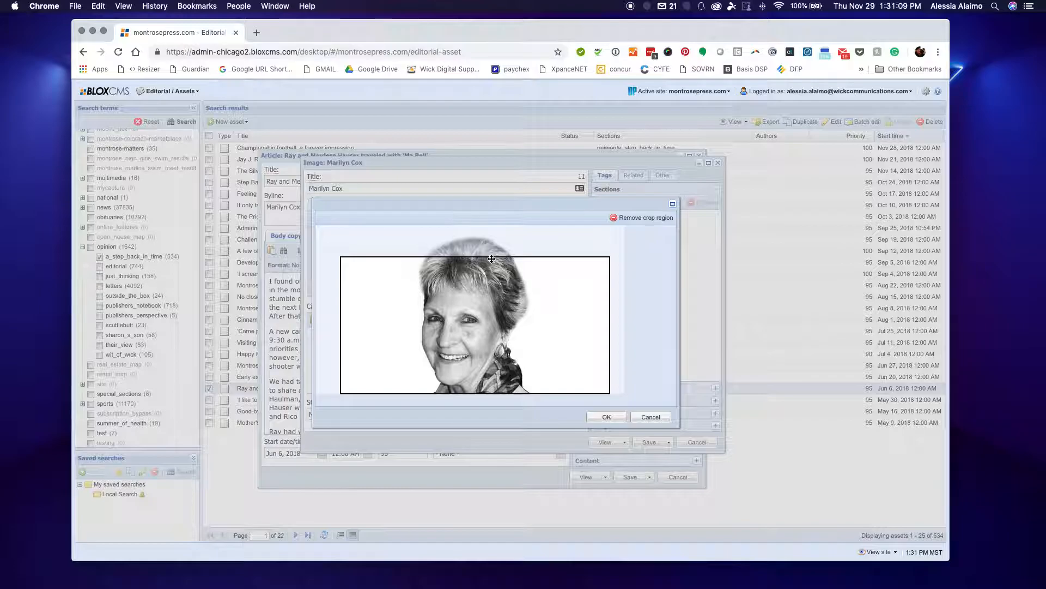
pyautogui.moveTo(488, 256); pyautogui.dragTo(484, 218)
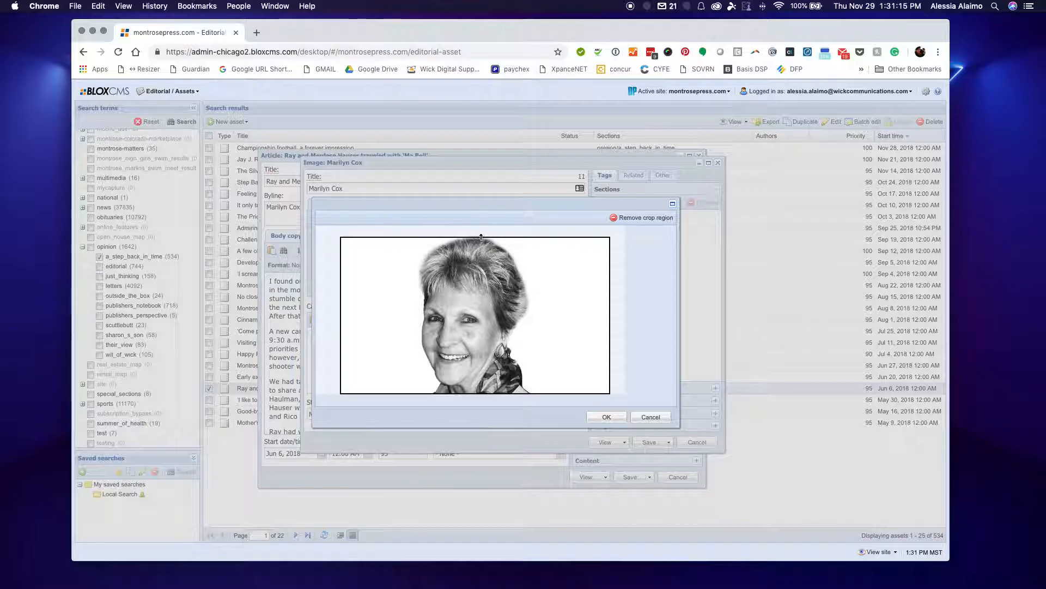
pyautogui.moveTo(480, 237); pyautogui.dragTo(481, 259)
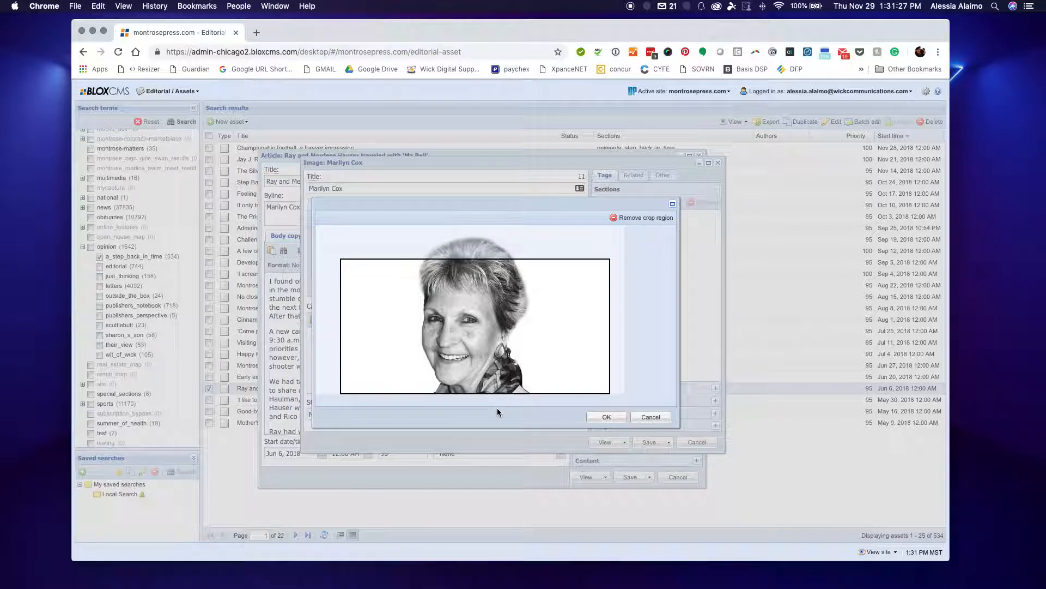
pyautogui.click(607, 417)
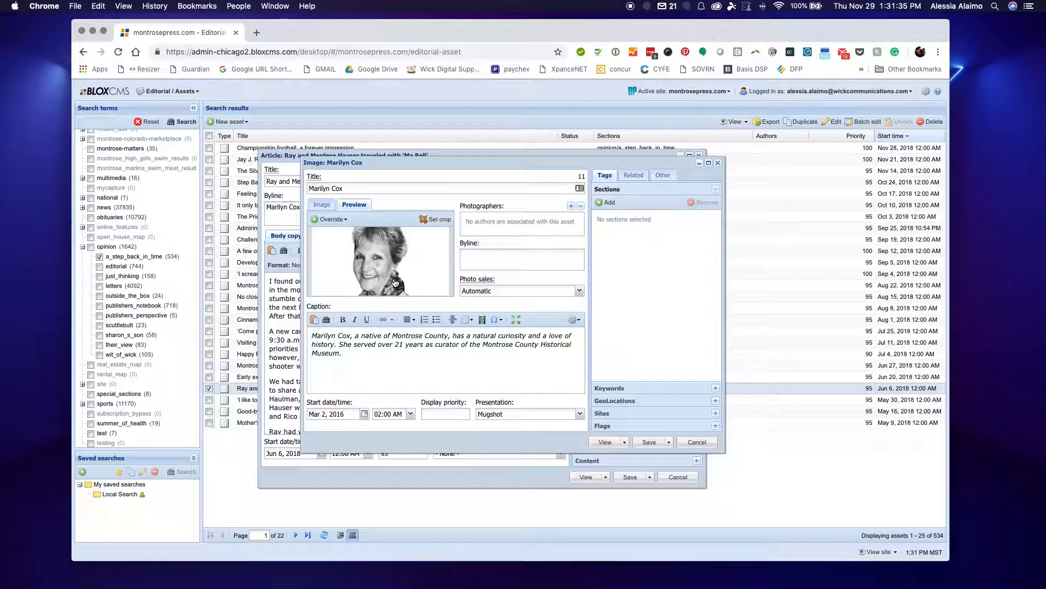
pyautogui.click(314, 204)
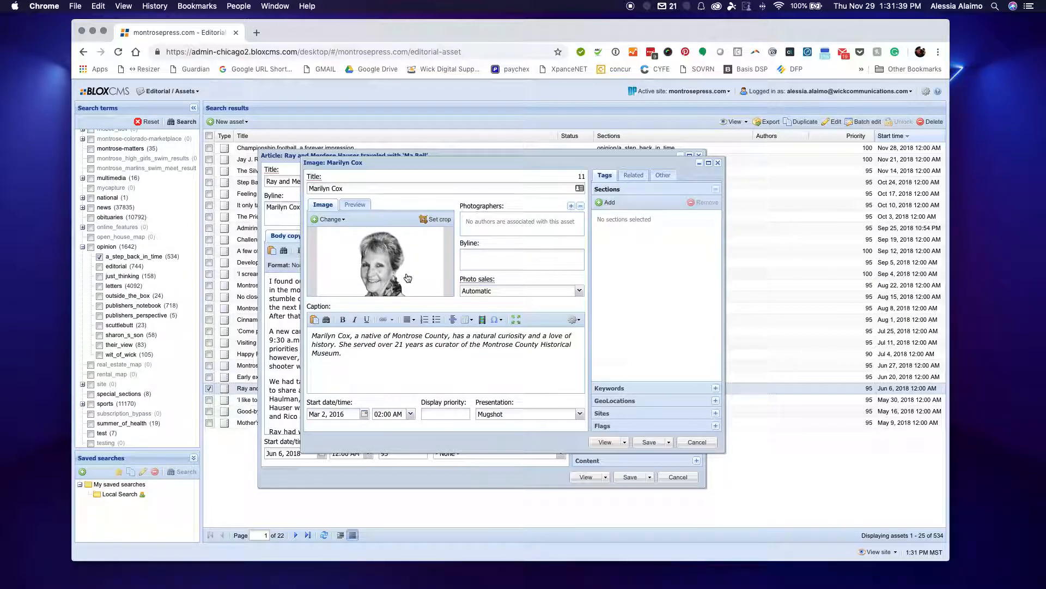
# - Check the portrait's cropped preview, and save and close both the image and its parent article
pyautogui.click(352, 204)
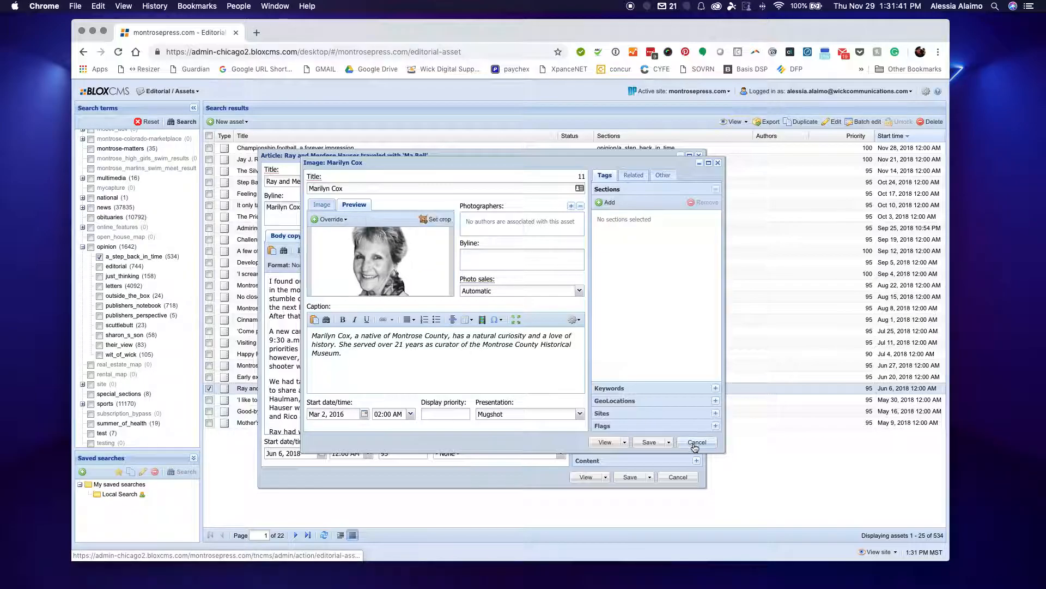
pyautogui.click(669, 442)
pyautogui.click(674, 469)
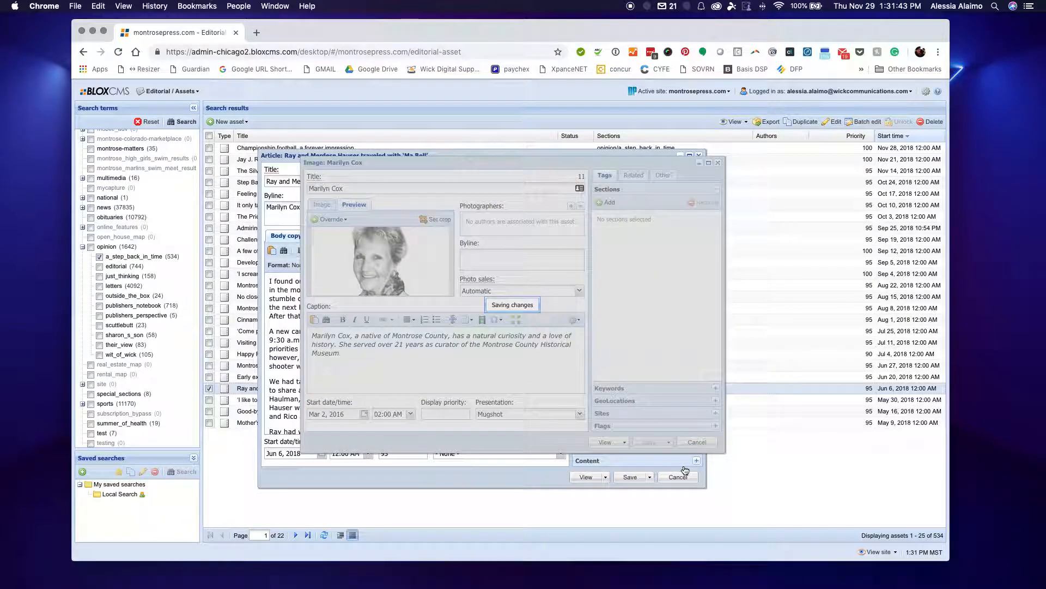
pyautogui.click(649, 477)
pyautogui.click(653, 505)
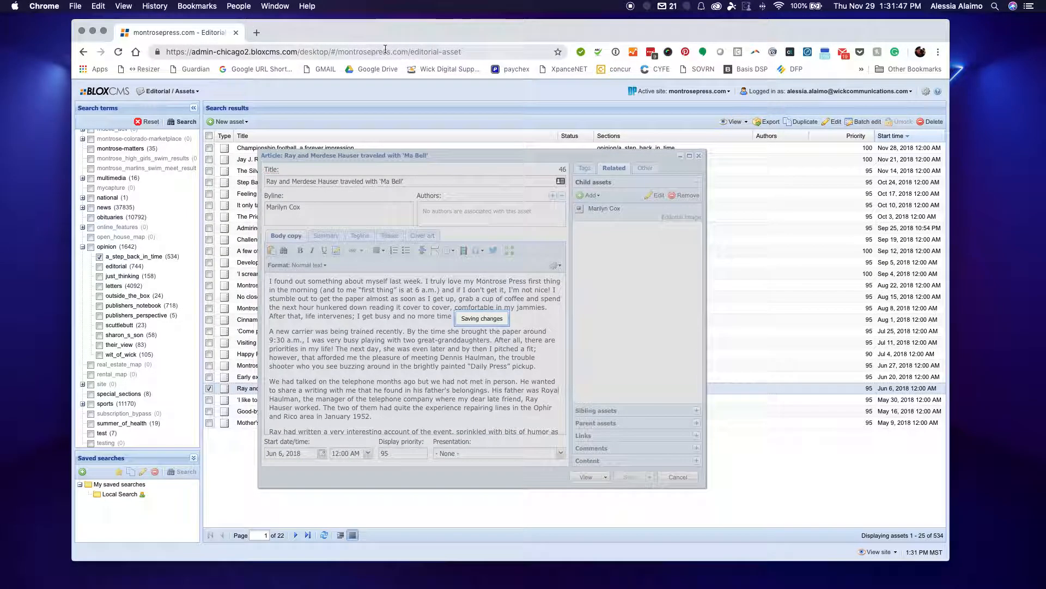
# - Open montrosepress.com in a new browser tab
pyautogui.click(256, 33)
pyautogui.write('montrosepress.com')
pyautogui.press('Return')
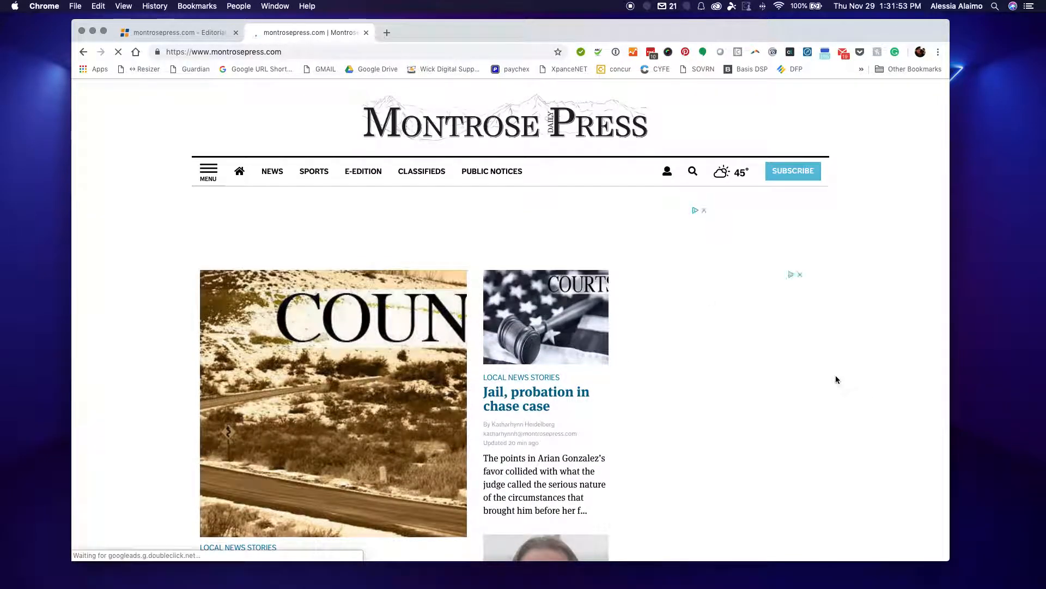
# - Examine how story thumbnails and columnist mugshots are cropped in the sections down the homepage
pyautogui.scroll(-4, 842, 376)
pyautogui.scroll(-15, 843, 380)
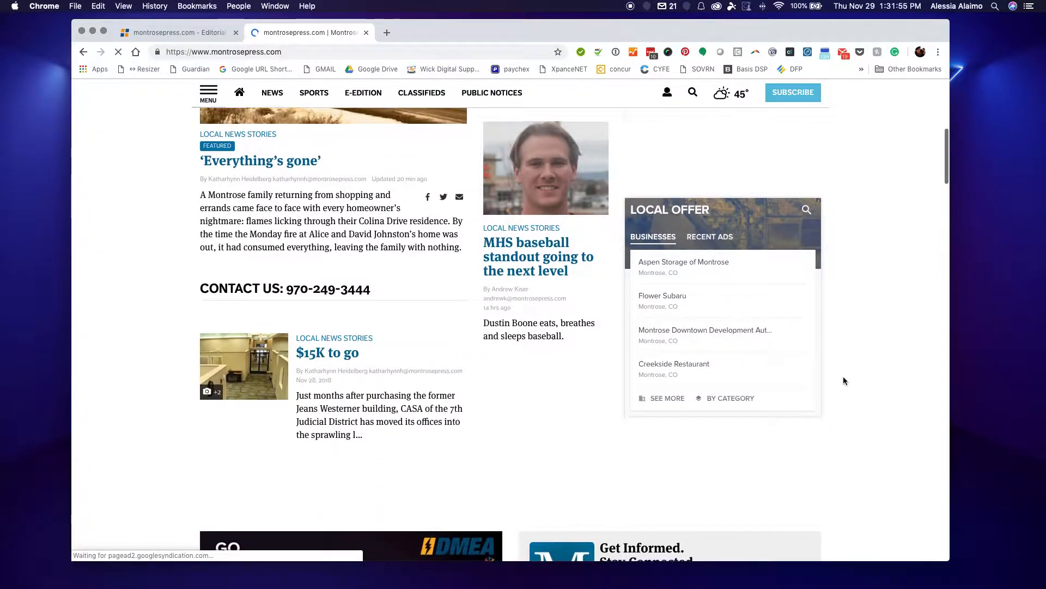
pyautogui.scroll(-9, 843, 377)
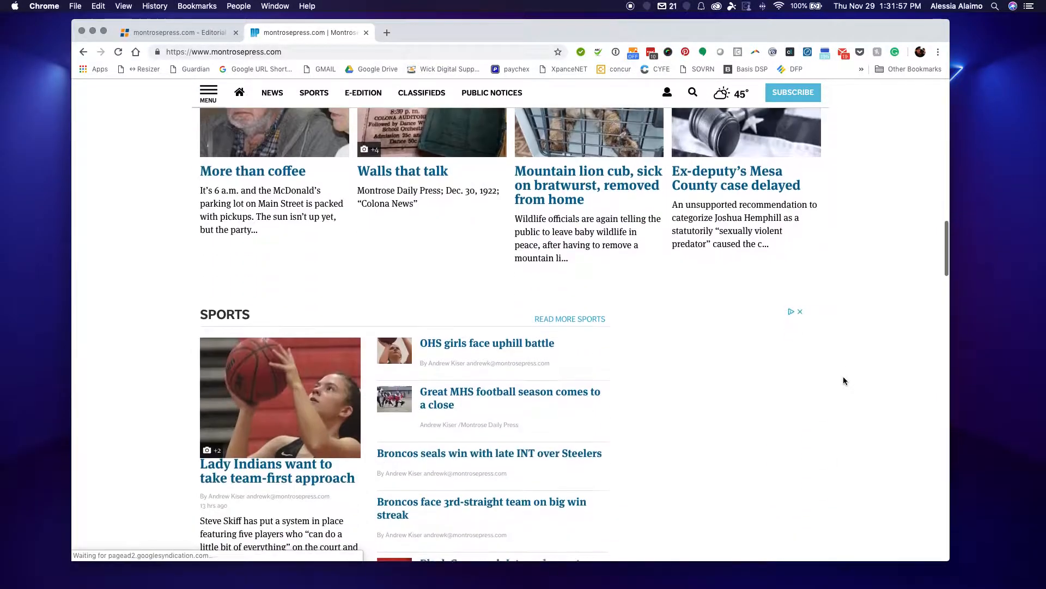
pyautogui.scroll(-20, 844, 380)
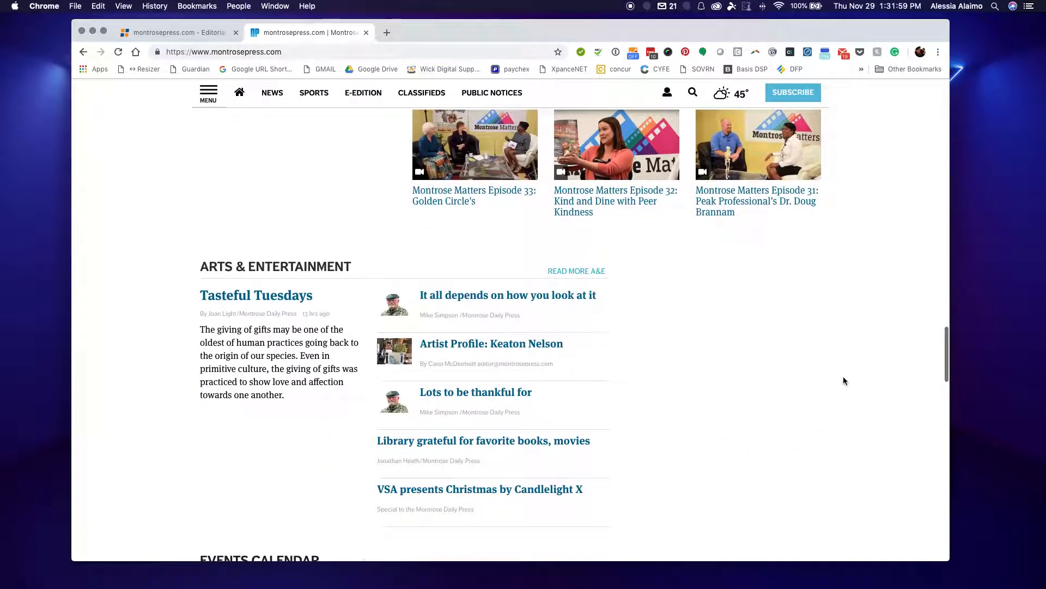
pyautogui.scroll(-15, 843, 381)
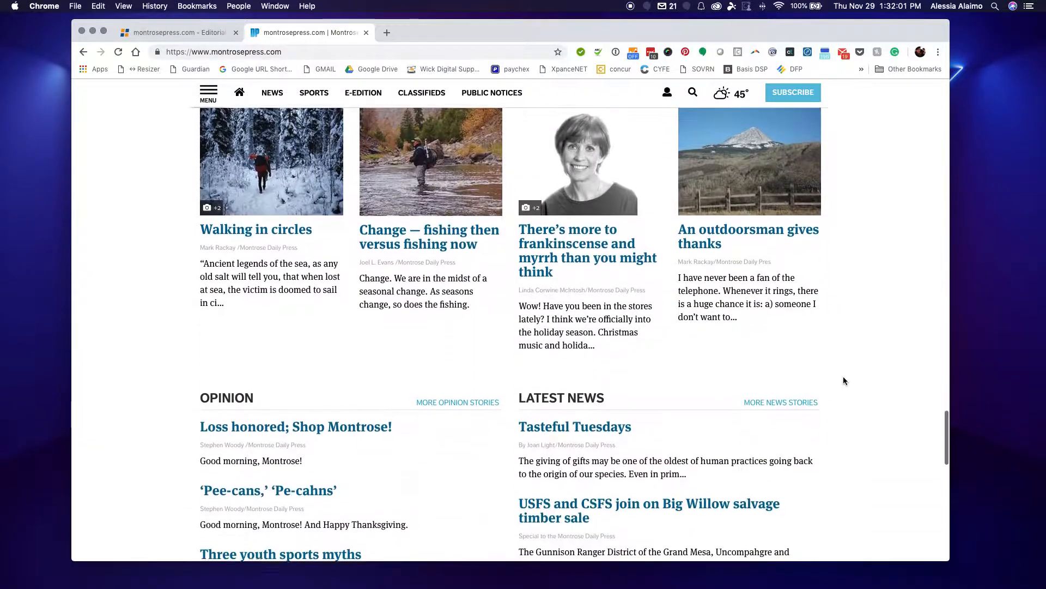
pyautogui.scroll(-5, 844, 380)
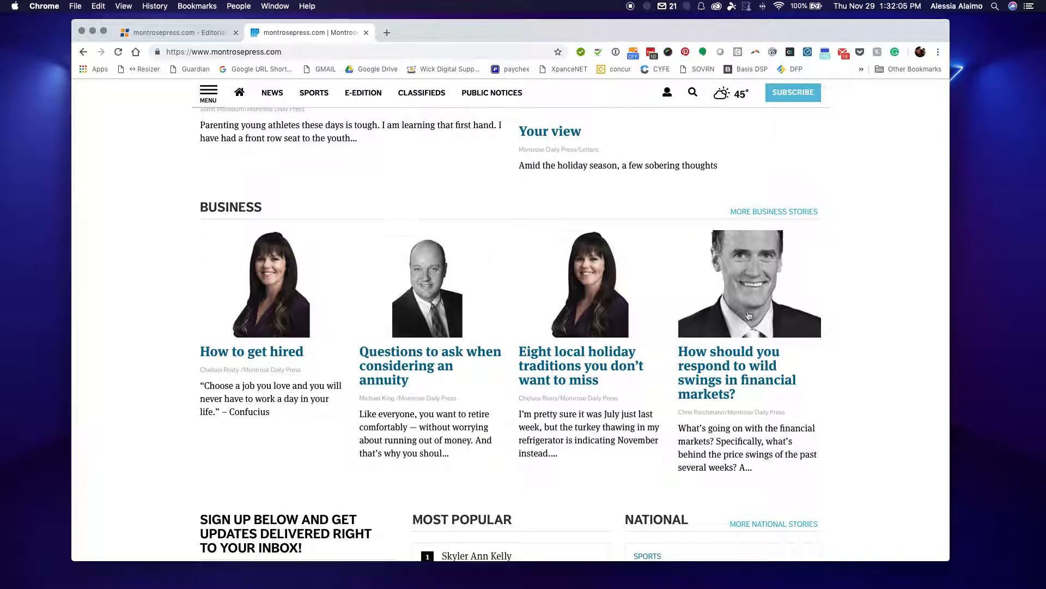
pyautogui.scroll(-3, 871, 367)
pyautogui.scroll(6, 864, 365)
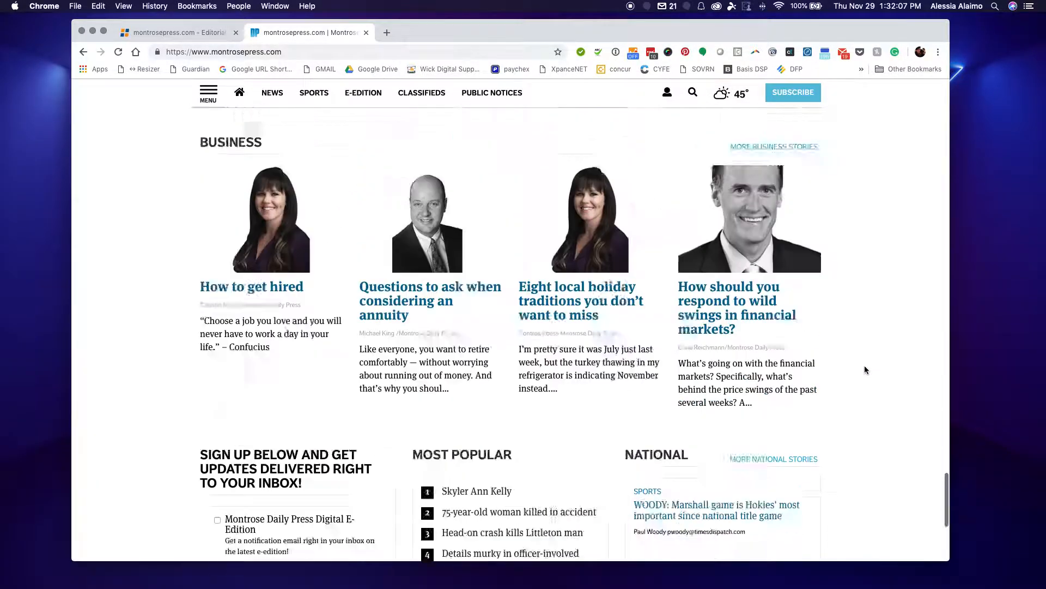
pyautogui.scroll(15, 864, 366)
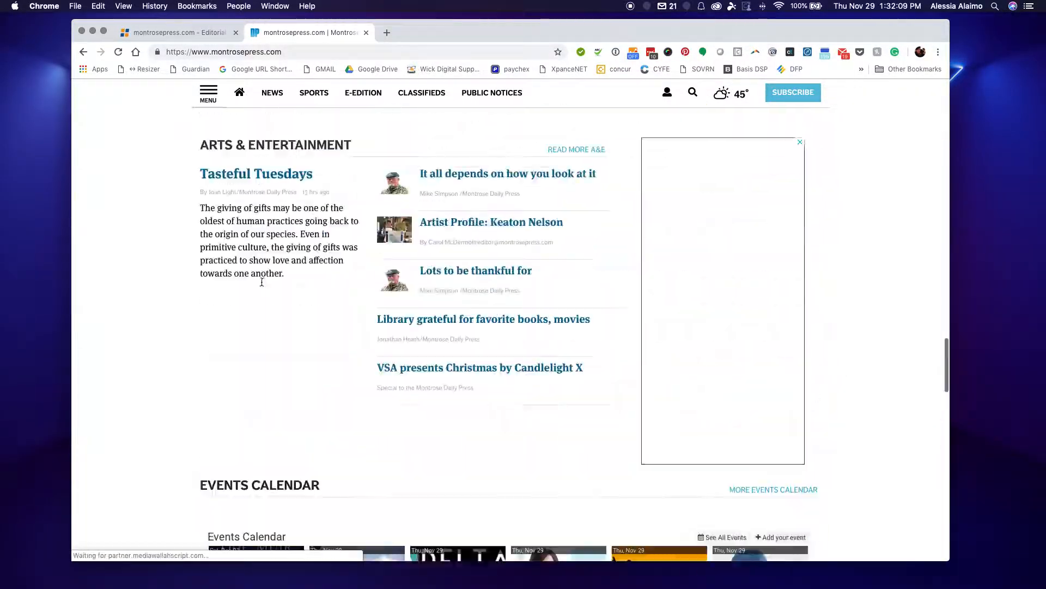
# - Examine the story photos in the site's Sports section down to the MHS football season article, and return to the CMS
pyautogui.click(314, 93)
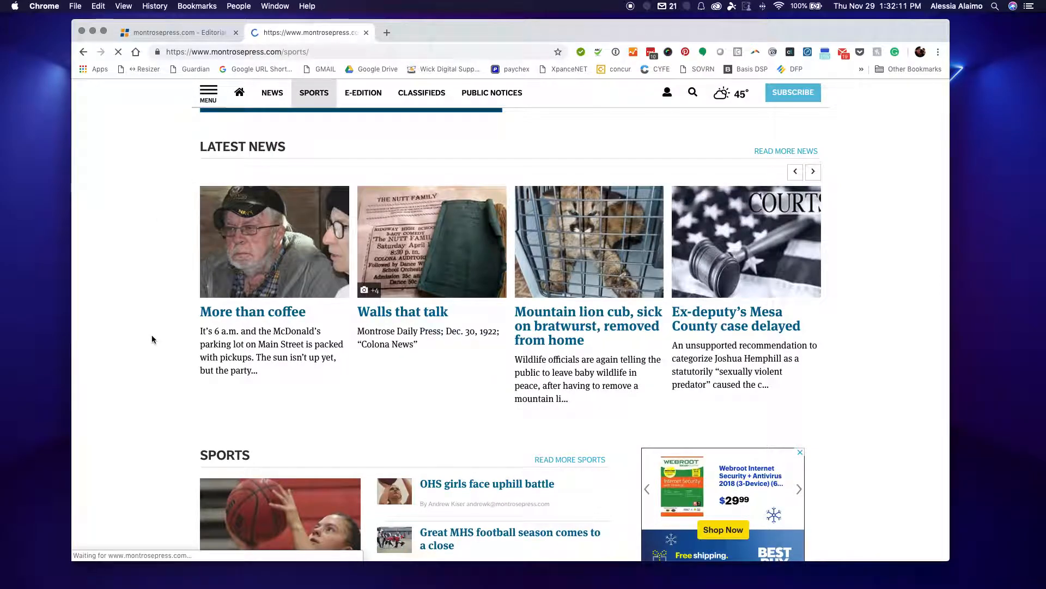
pyautogui.scroll(-7, 162, 353)
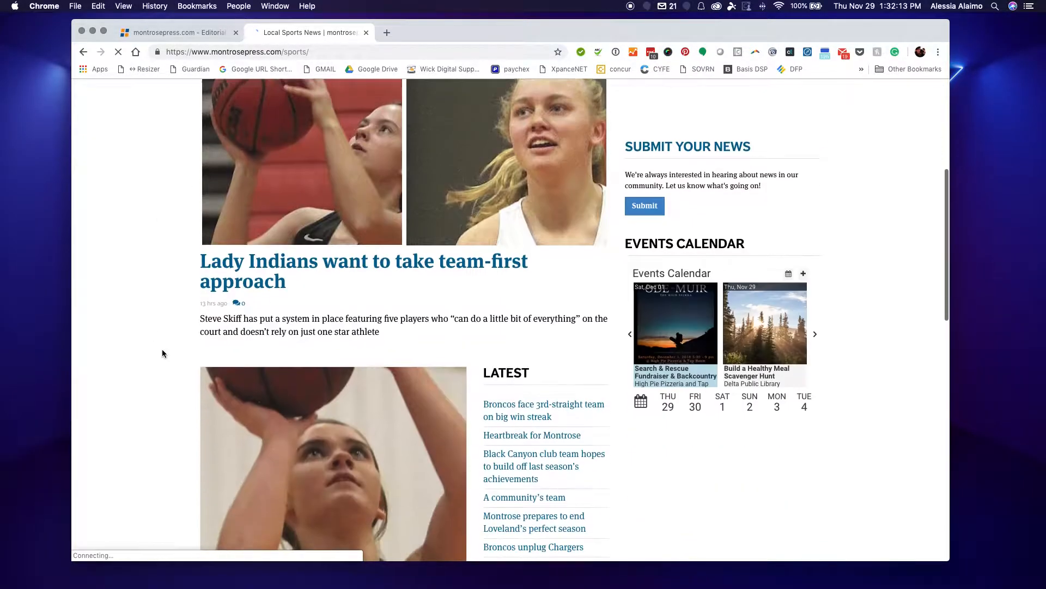
pyautogui.scroll(-10, 159, 351)
pyautogui.scroll(4, 159, 352)
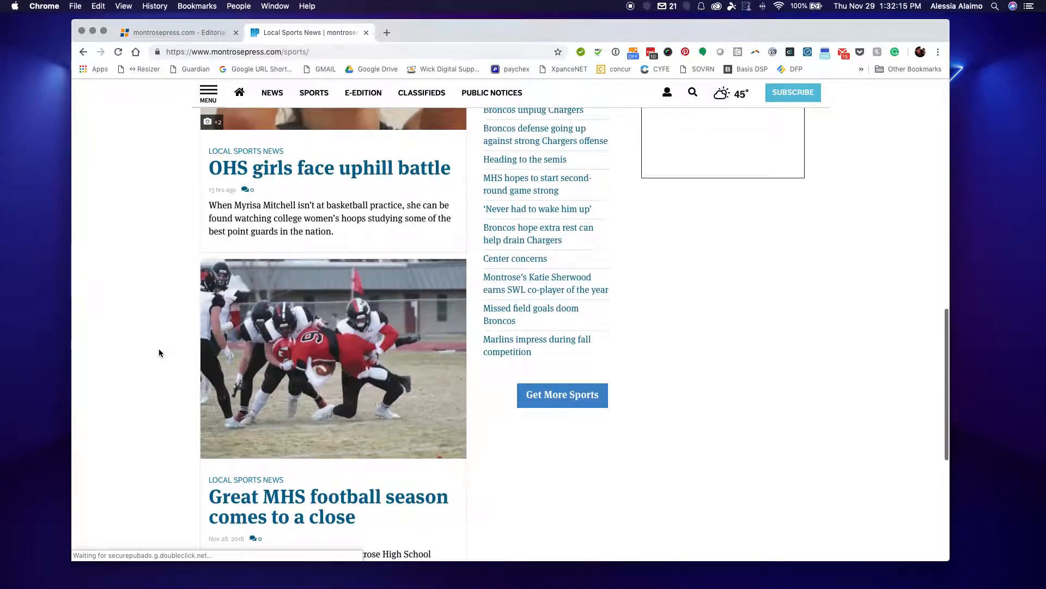
pyautogui.scroll(-2, 158, 353)
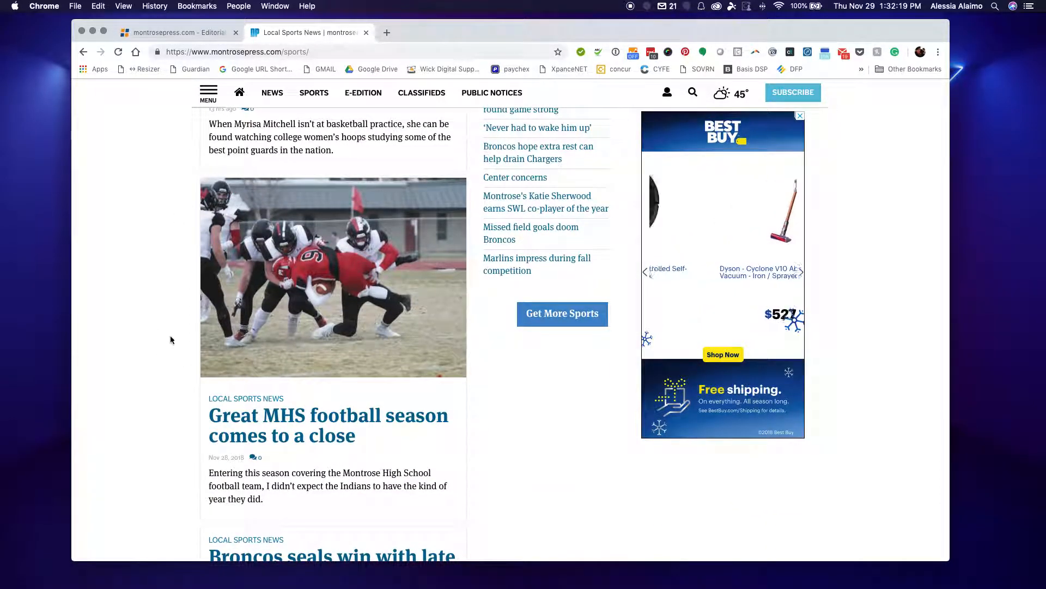
pyautogui.scroll(-1, 362, 350)
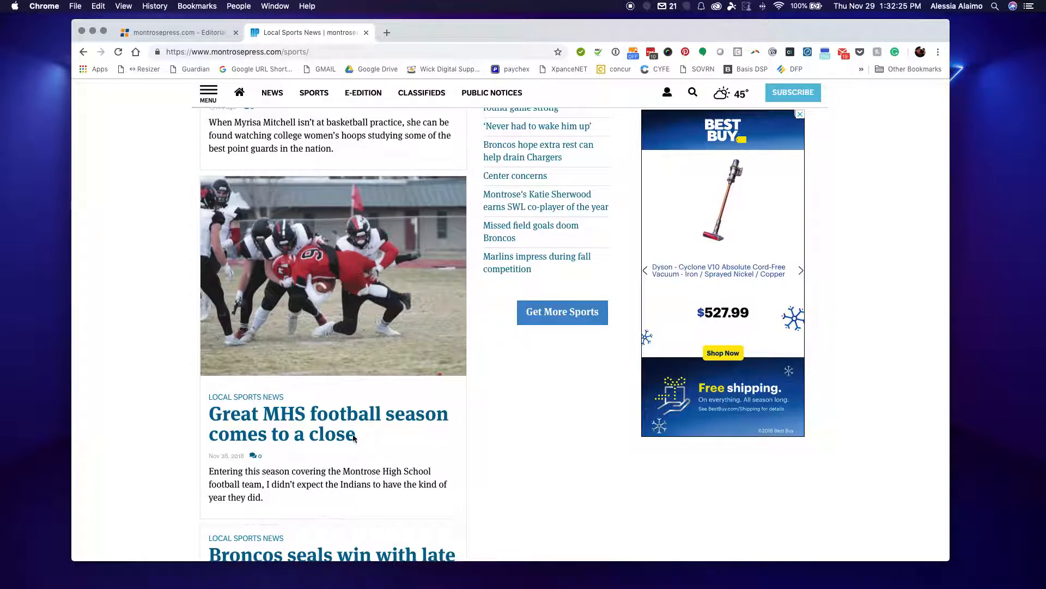
pyautogui.click(176, 33)
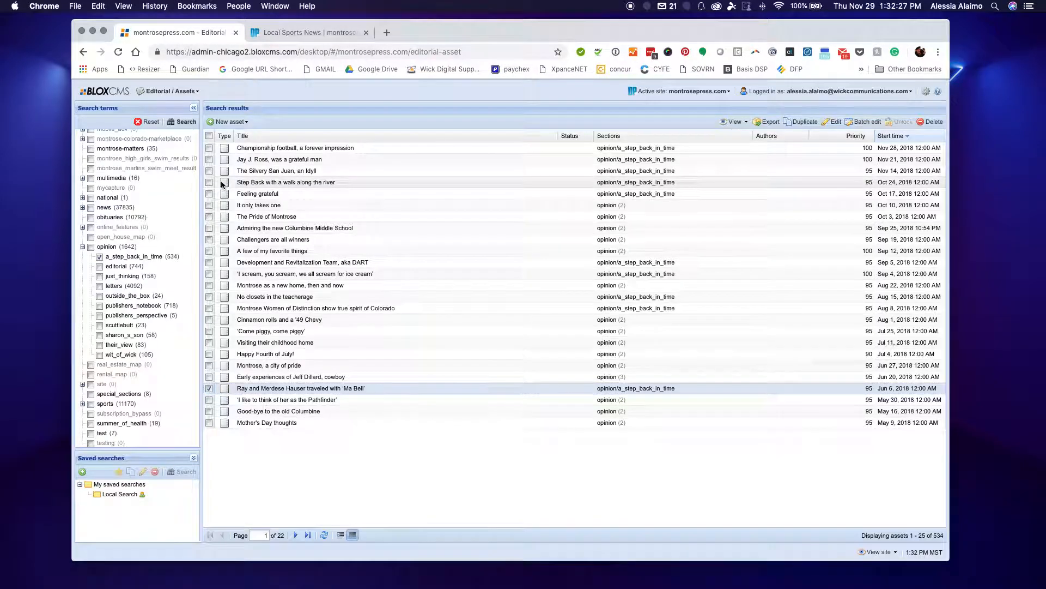
# - Try to find the football season article by searching the assets for the first words of its title
pyautogui.click(134, 151)
pyautogui.write('gerat mns')
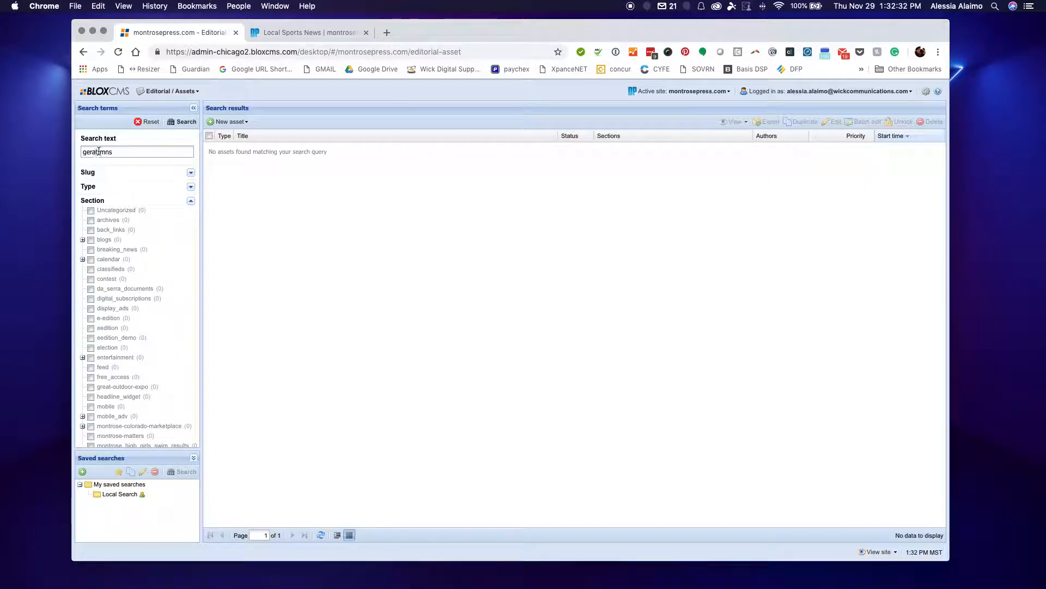
pyautogui.doubleClick(99, 151)
pyautogui.write('great')
pyautogui.scroll(-5, 140, 218)
pyautogui.click(186, 123)
pyautogui.scroll(5, 148, 171)
# - Reset the search terms and search the editorial assets for "great MHS"
pyautogui.click(146, 122)
pyautogui.click(119, 155)
pyautogui.write('great mns')
pyautogui.press('Return')
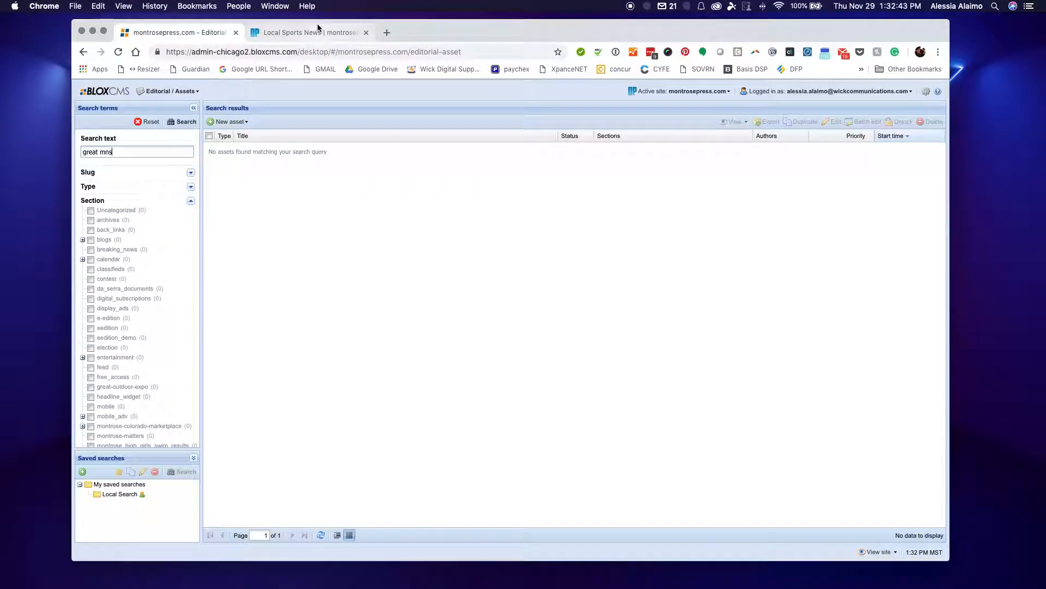
pyautogui.click(315, 28)
pyautogui.click(207, 33)
pyautogui.click(146, 152)
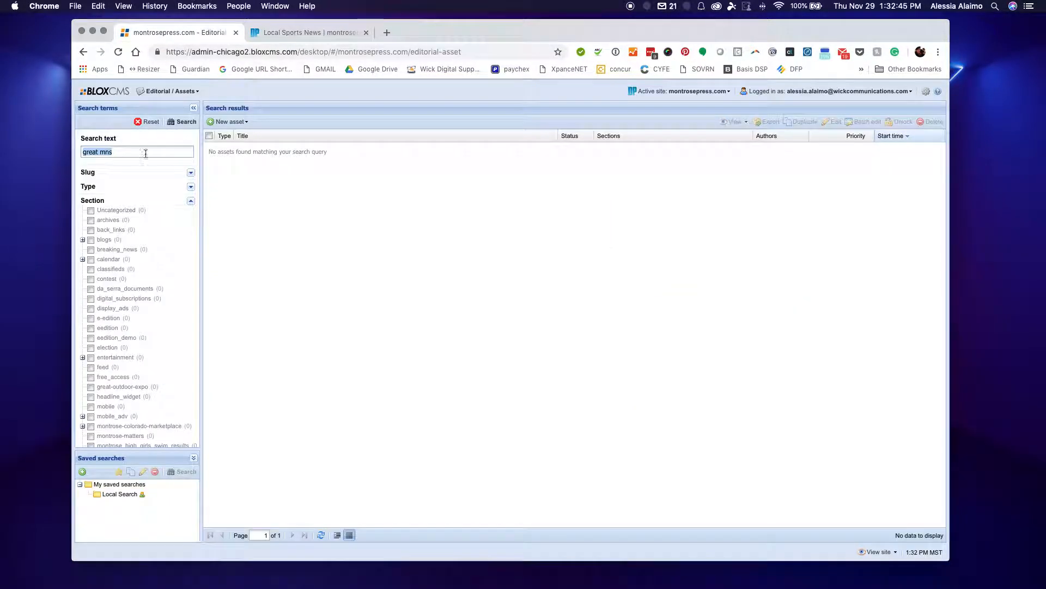
pyautogui.tripleClick(117, 148)
pyautogui.moveTo(115, 150); pyautogui.dragTo(104, 152)
pyautogui.write('MHS')
pyautogui.press('Return')
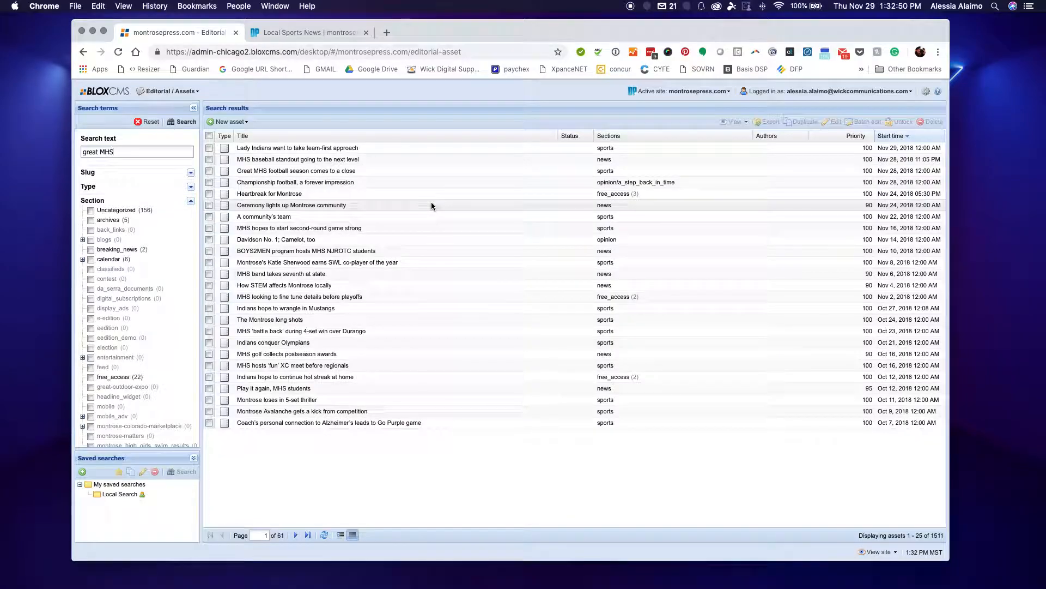
# - Open the child image of the article "Great MHS football season comes to a close" and view the photo at full size
pyautogui.doubleClick(299, 171)
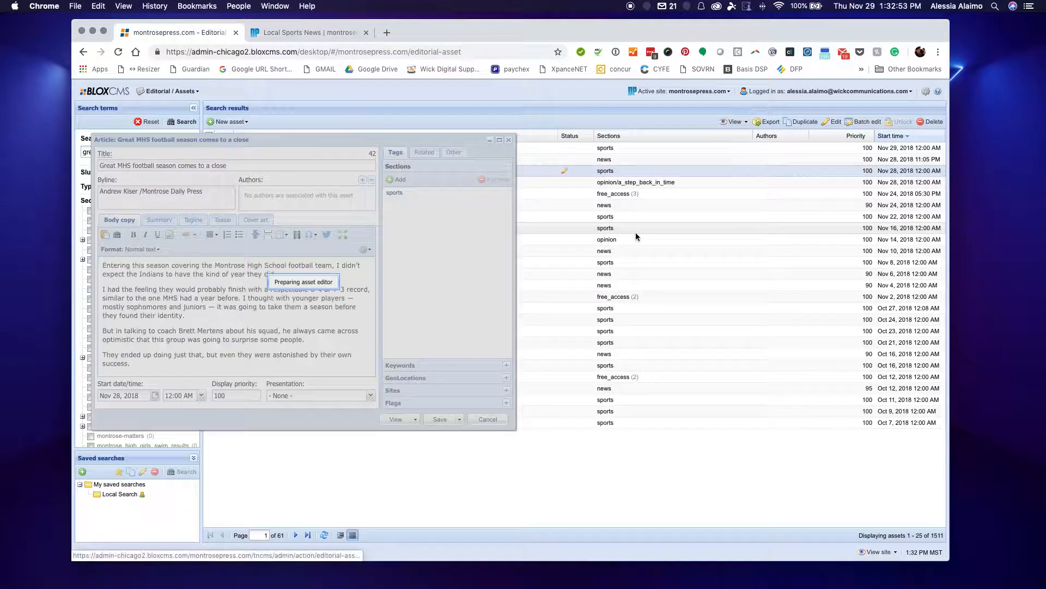
pyautogui.doubleClick(437, 202)
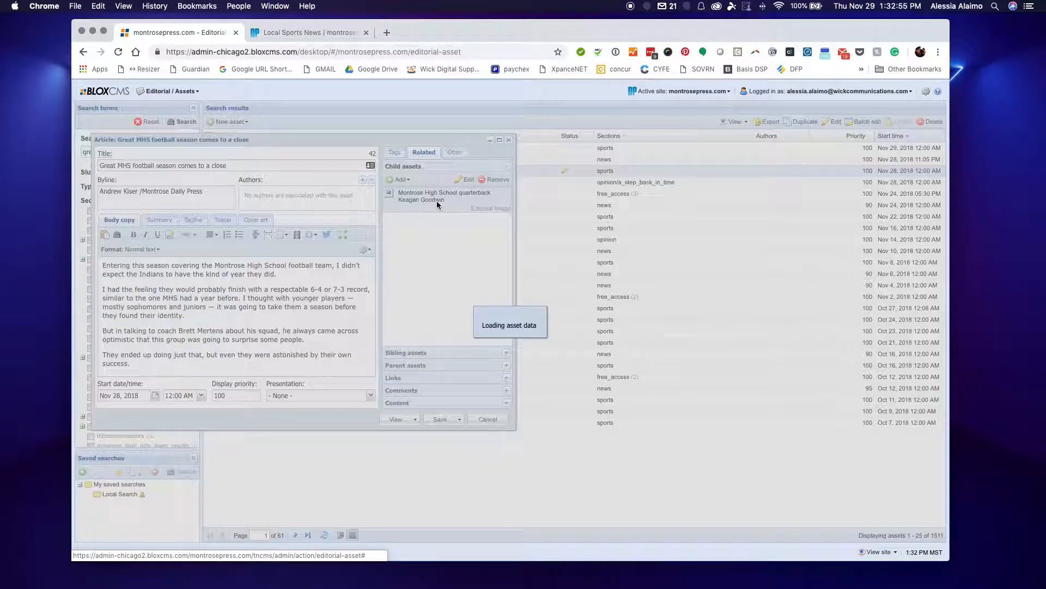
pyautogui.moveTo(315, 148); pyautogui.dragTo(586, 166)
pyautogui.click(480, 268)
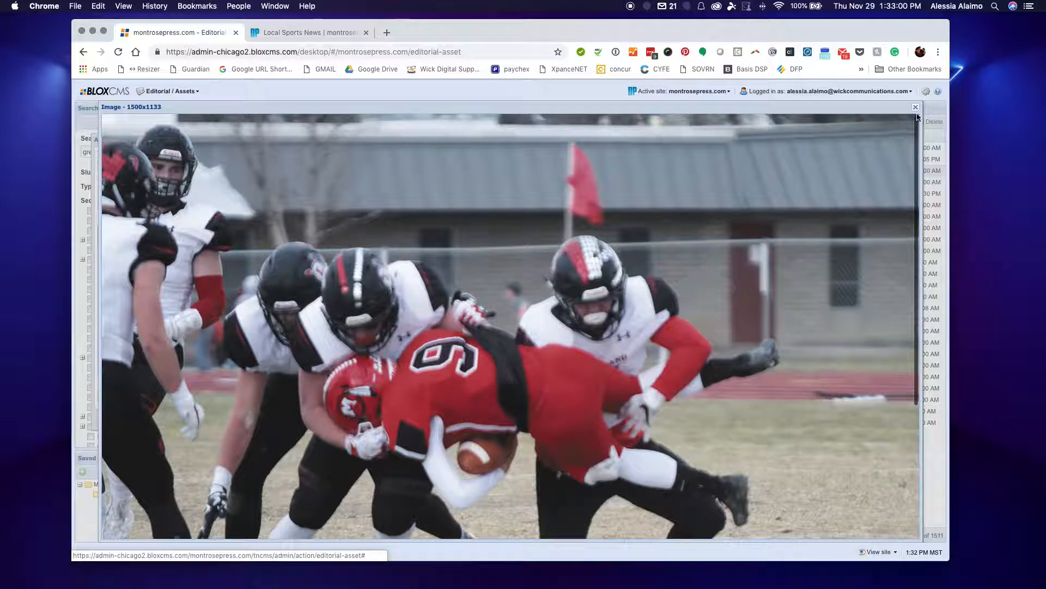
pyautogui.click(916, 107)
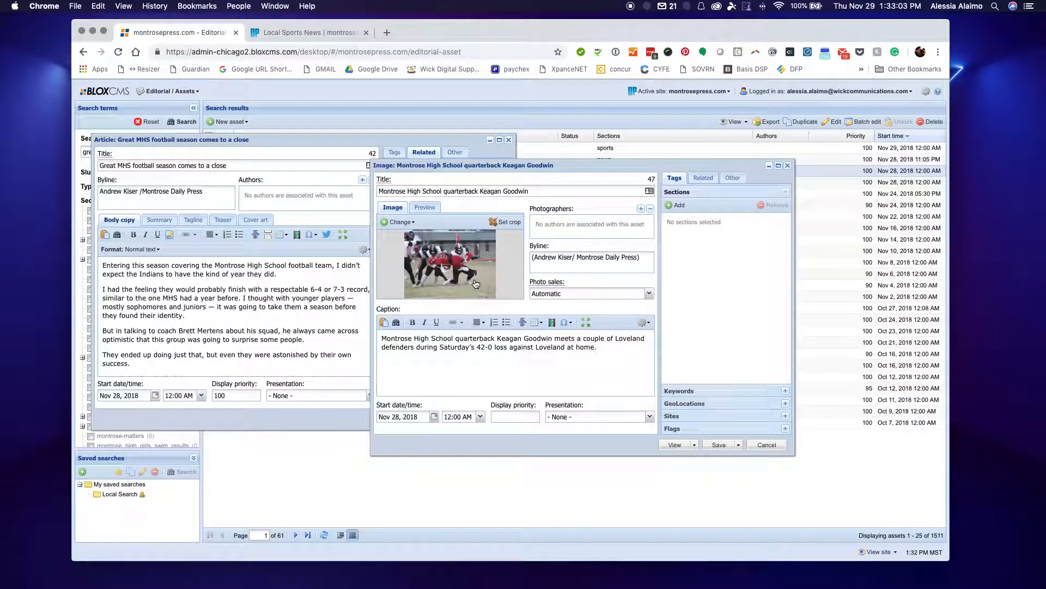
# - Start cropping the football photo's preview version and create a crop region
pyautogui.click(424, 207)
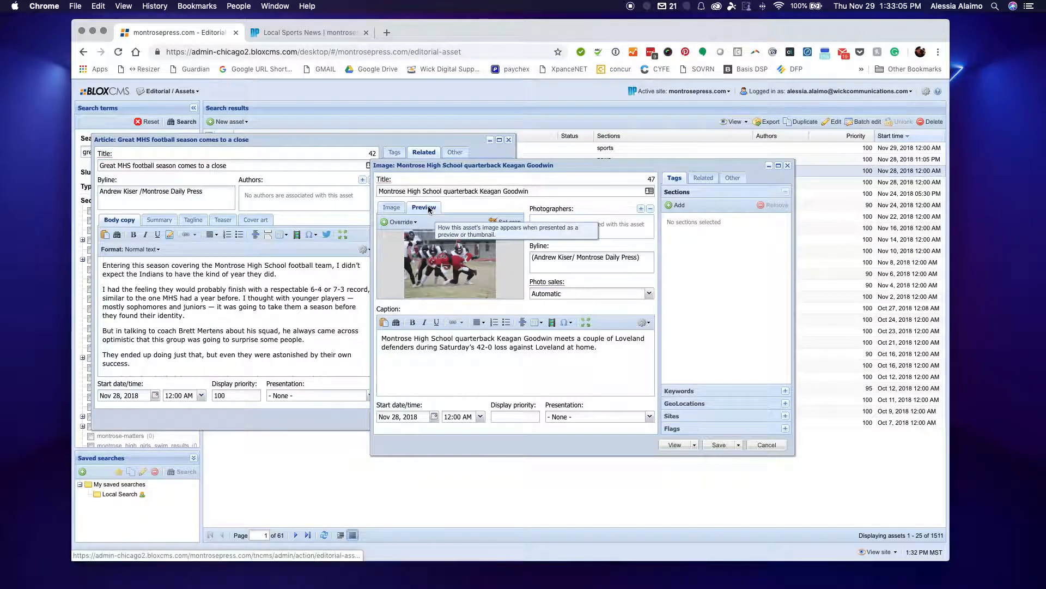
pyautogui.click(512, 225)
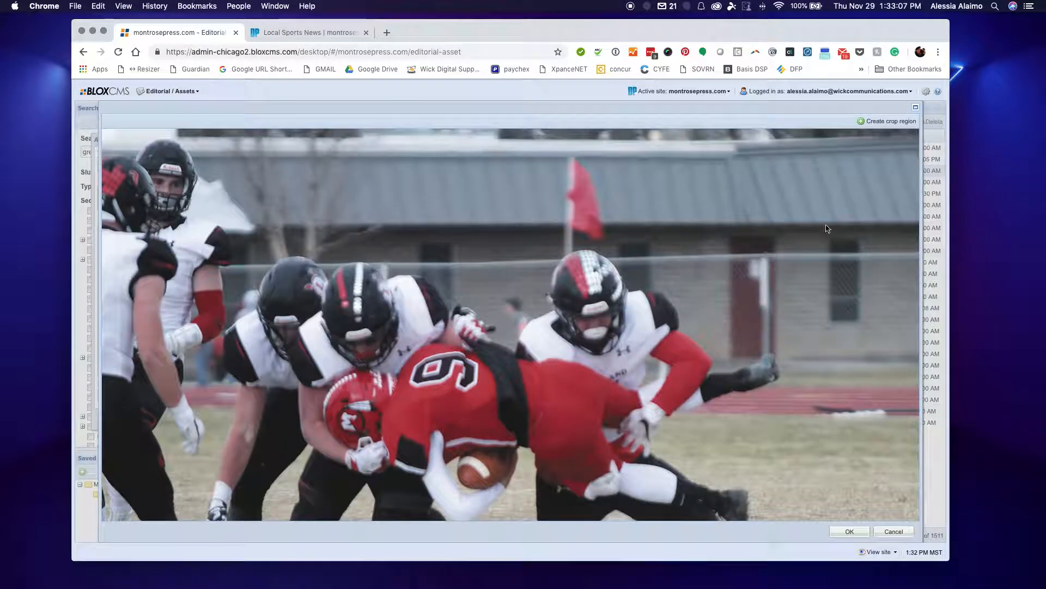
pyautogui.scroll(-5, 848, 205)
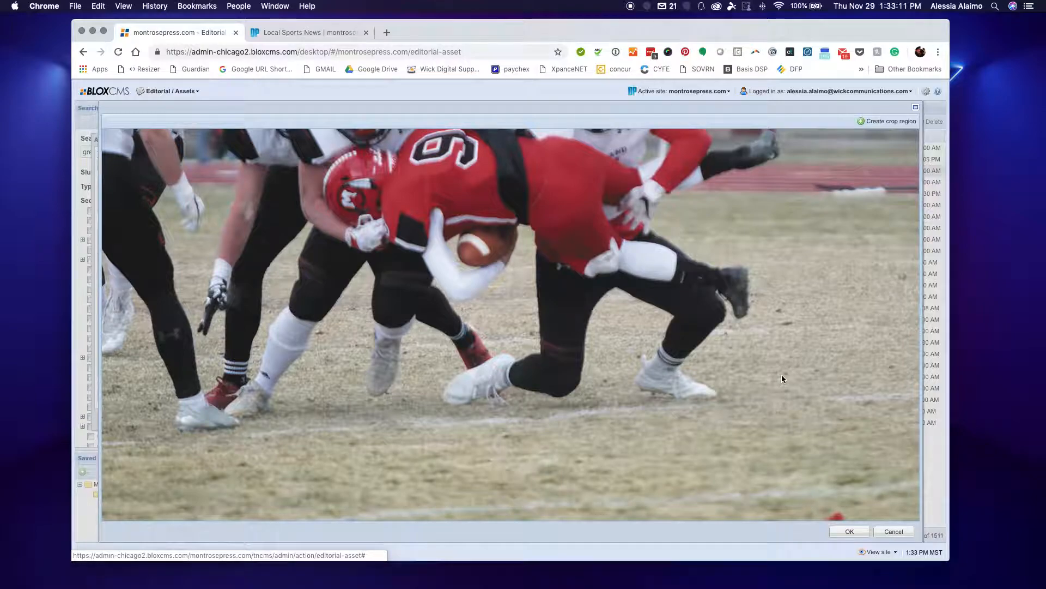
pyautogui.scroll(5, 781, 374)
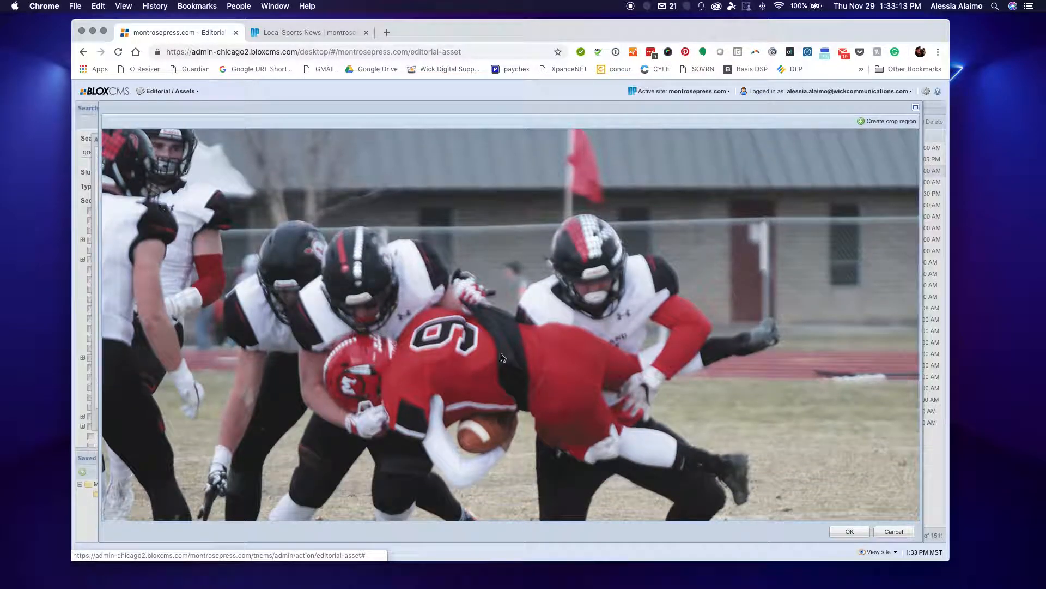
pyautogui.scroll(3, 841, 231)
pyautogui.click(891, 122)
# - Move the crop region to the photo's top-left corner and enlarge it to span the group of football players
pyautogui.moveTo(468, 245); pyautogui.dragTo(301, 183)
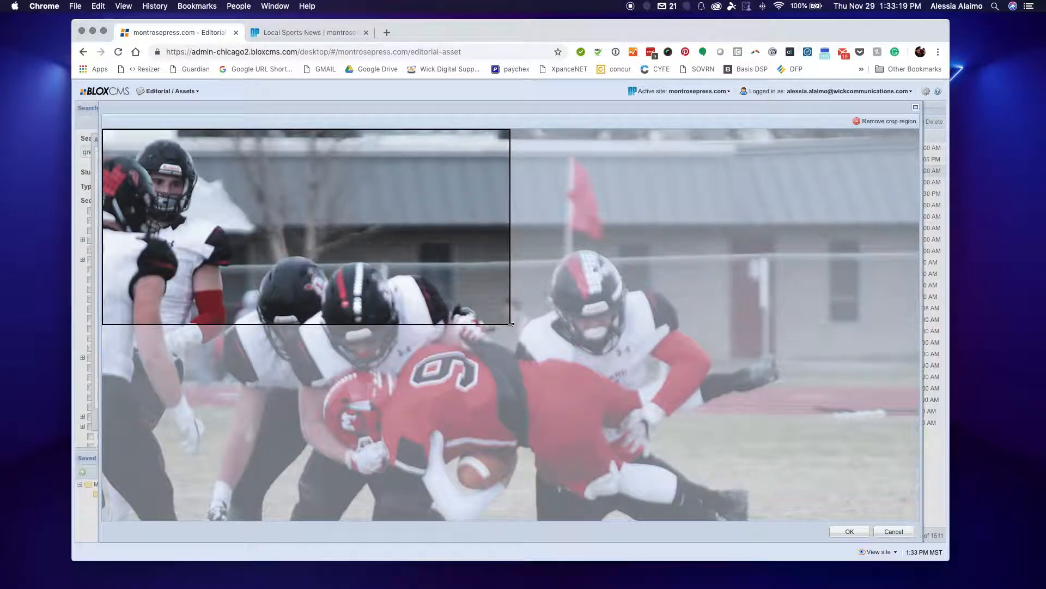
pyautogui.moveTo(510, 325); pyautogui.dragTo(815, 502)
pyautogui.scroll(-5, 528, 129)
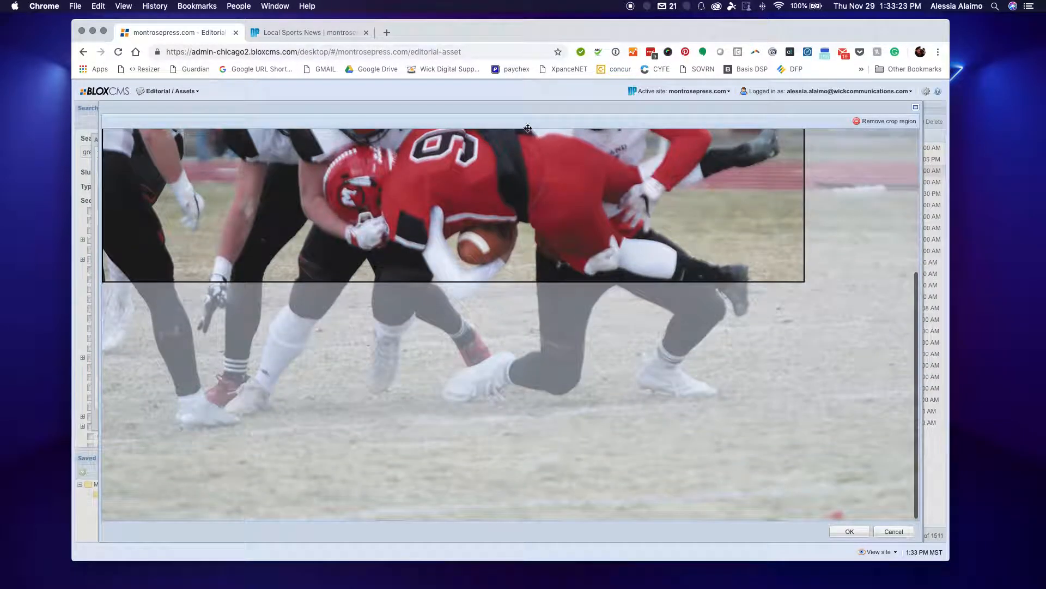
pyautogui.scroll(5, 520, 275)
pyautogui.scroll(2, 538, 290)
# - Lower the crop region's top edge to trim the upper part of the roof above the players
pyautogui.moveTo(474, 207); pyautogui.dragTo(484, 157)
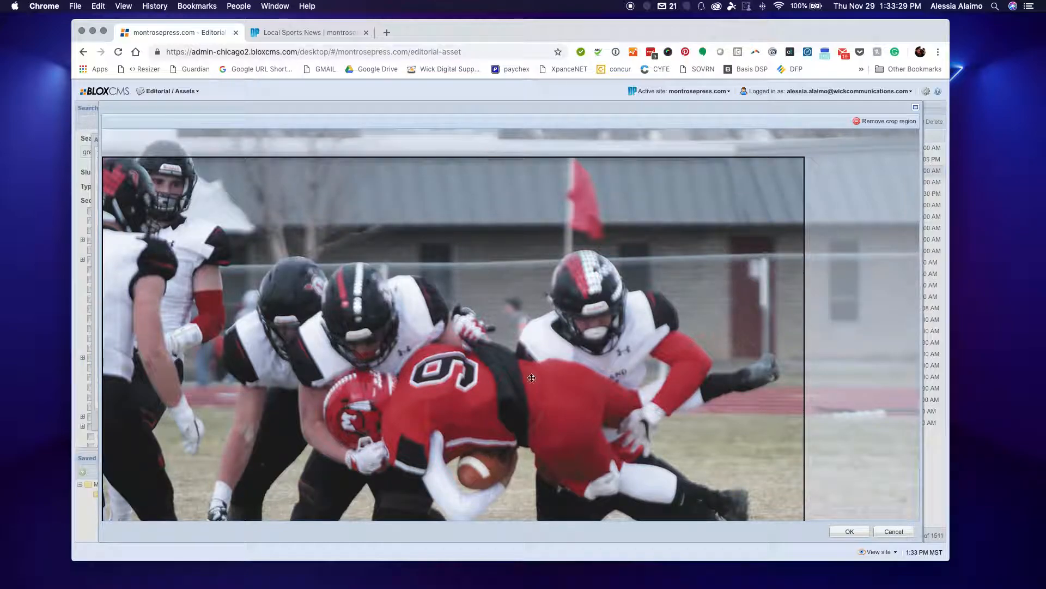
pyautogui.scroll(-3, 540, 373)
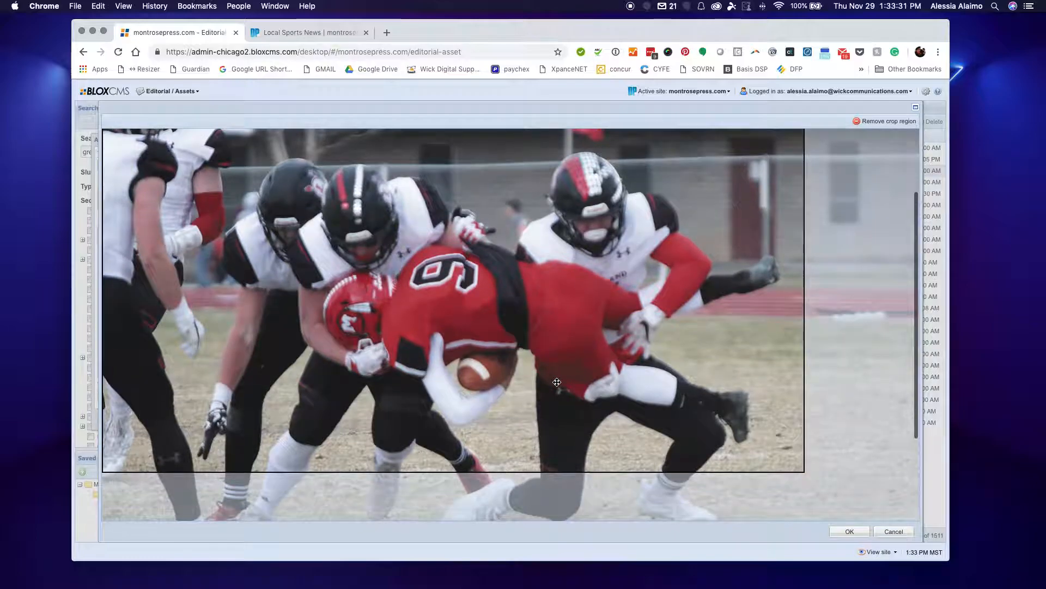
pyautogui.scroll(2, 557, 382)
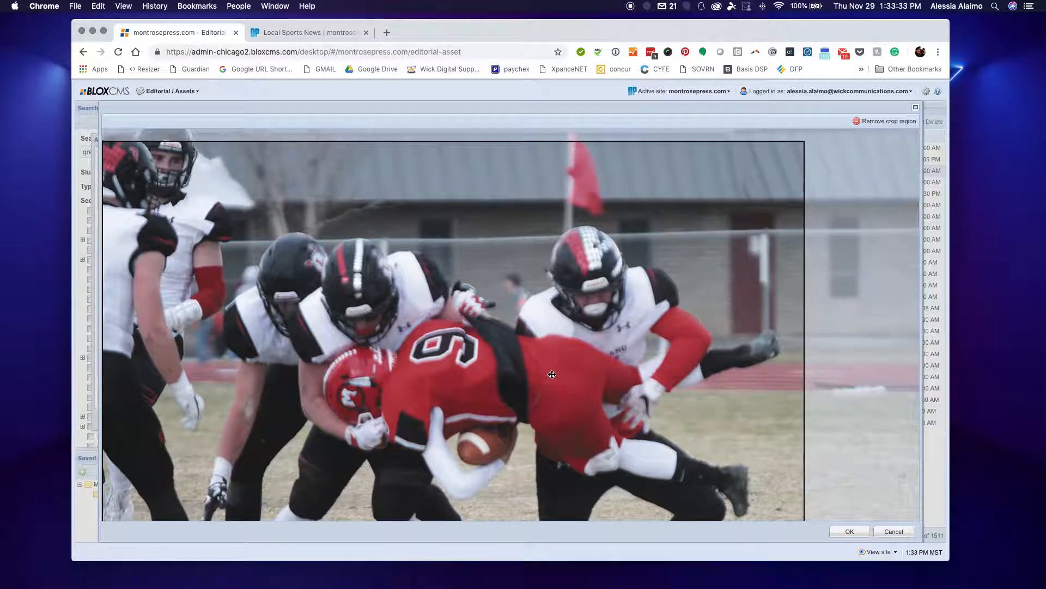
pyautogui.moveTo(319, 210); pyautogui.dragTo(319, 242)
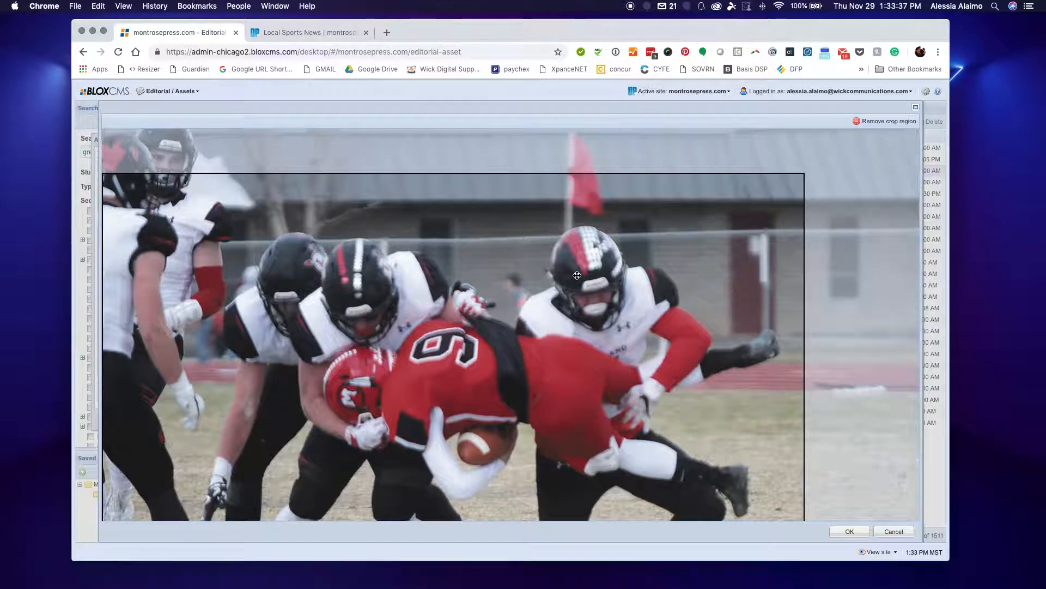
# - Raise the crop region's bottom edge slightly across the players' feet, check the framing and apply the crop
pyautogui.scroll(-3, 492, 220)
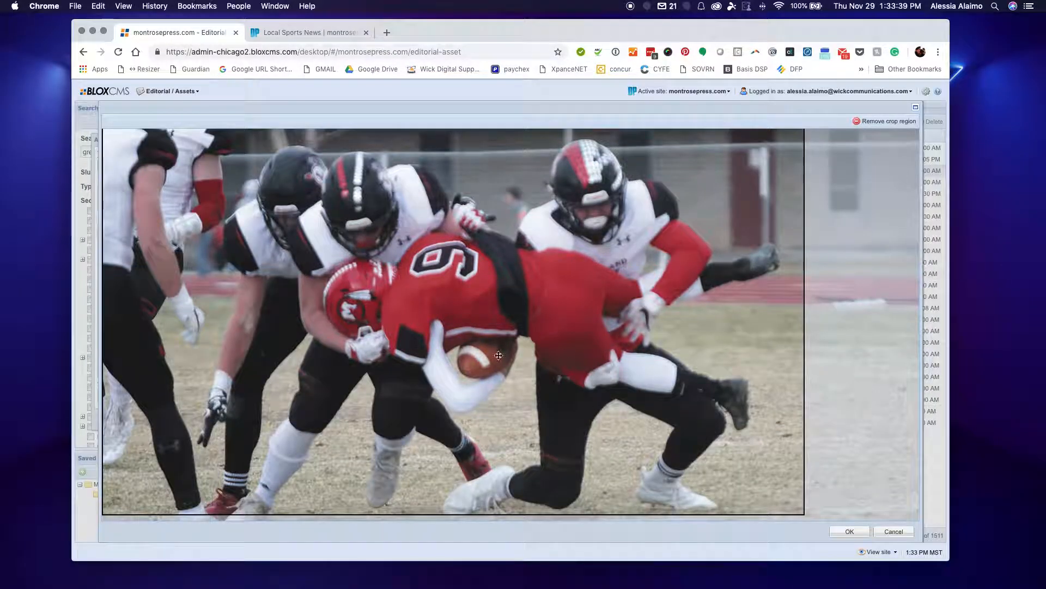
pyautogui.scroll(-1, 452, 318)
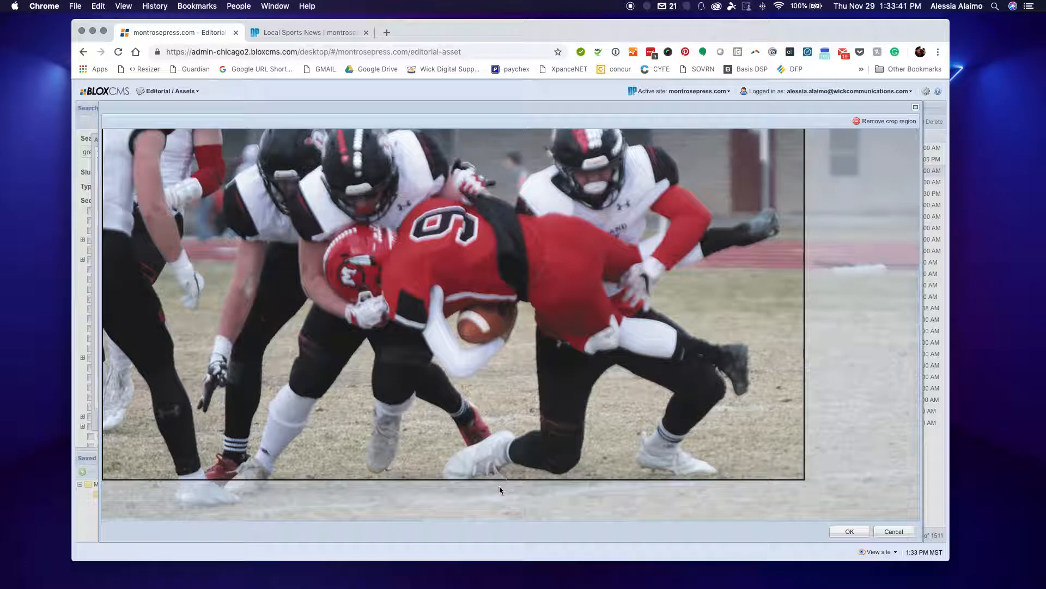
pyautogui.moveTo(497, 480); pyautogui.dragTo(498, 467)
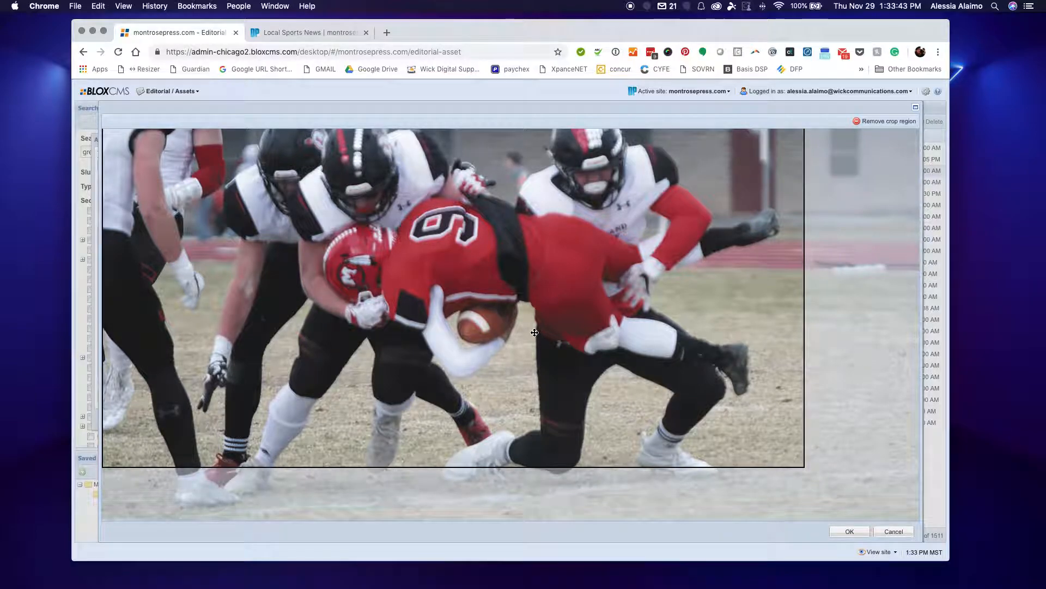
pyautogui.scroll(3, 534, 333)
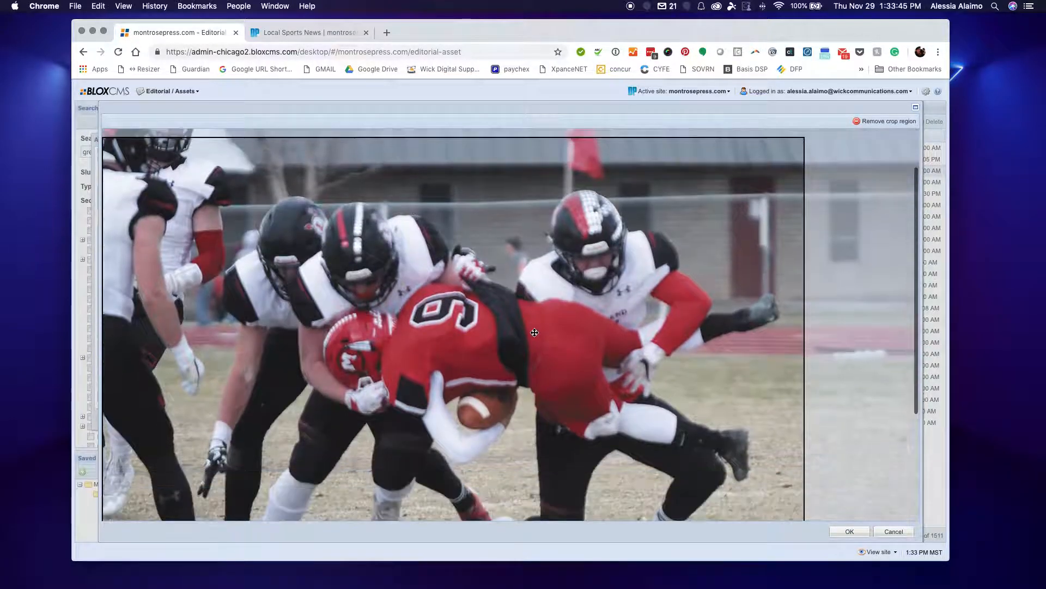
pyautogui.scroll(-3, 535, 332)
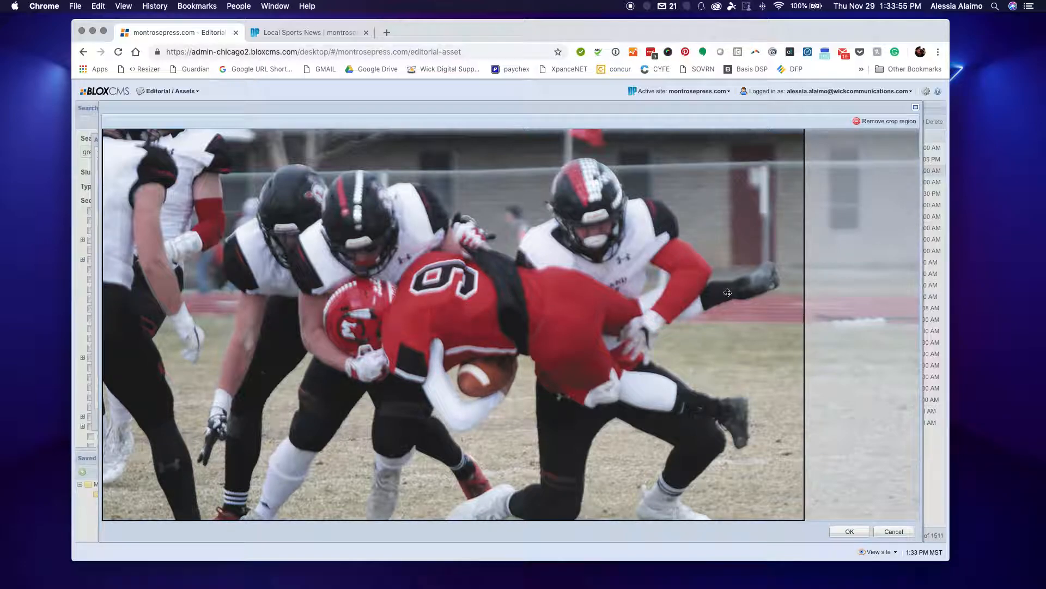
pyautogui.scroll(-3, 823, 289)
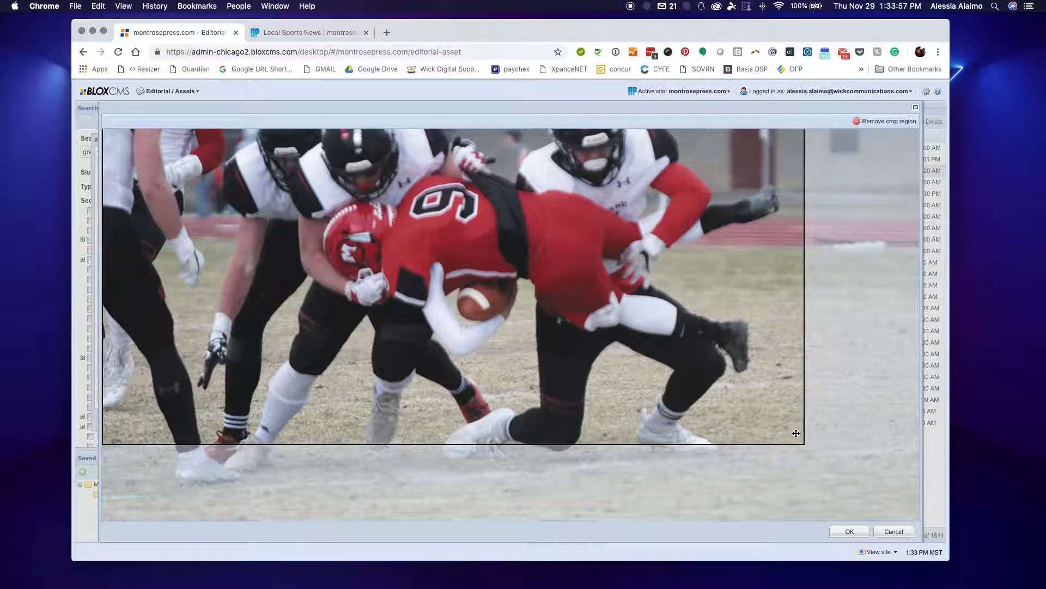
pyautogui.scroll(4, 839, 424)
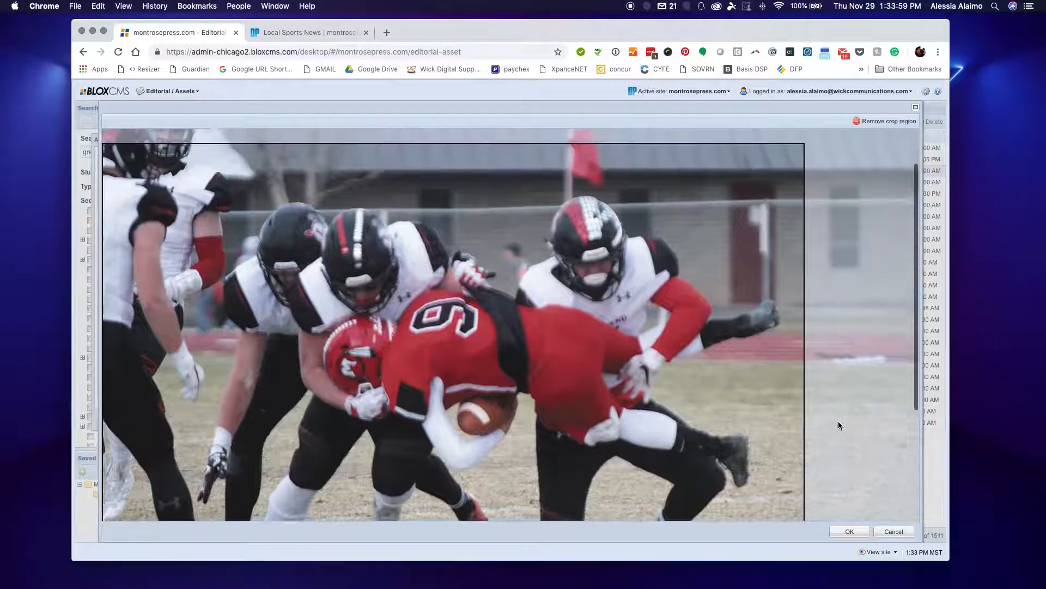
pyautogui.scroll(-2, 709, 381)
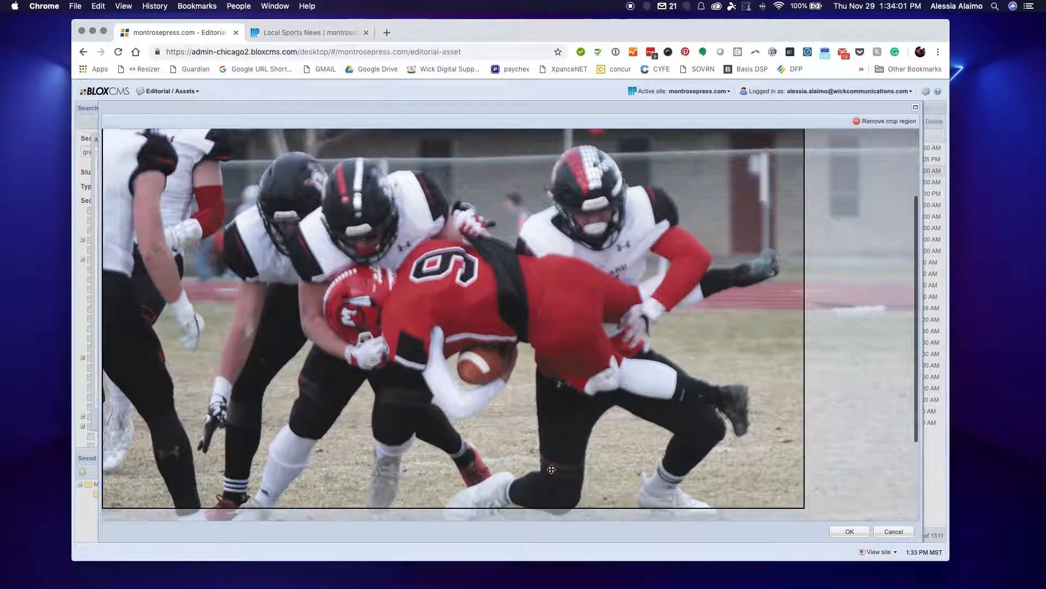
pyautogui.click(850, 531)
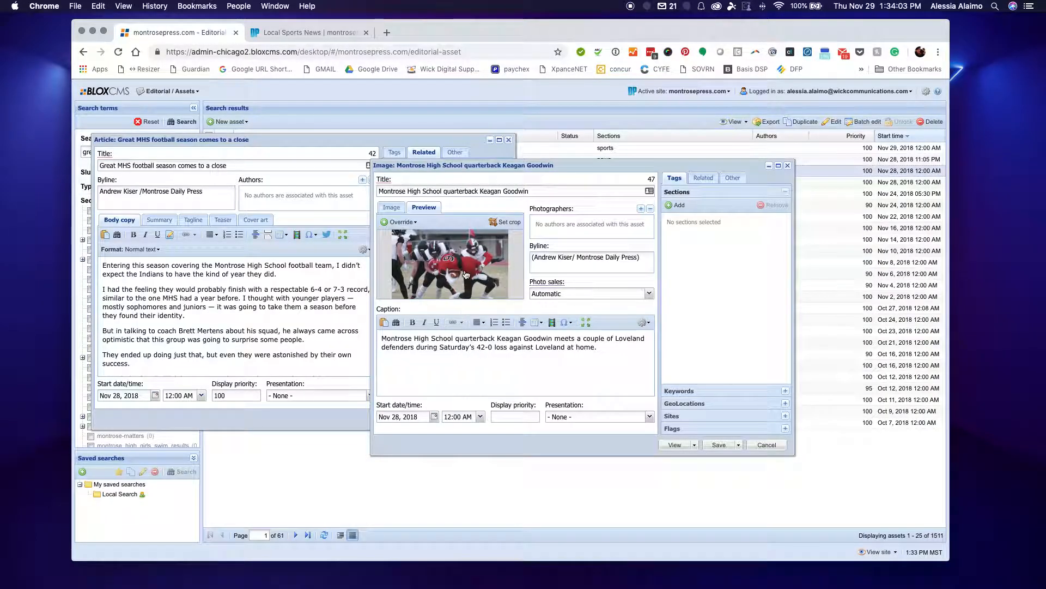
# - Save and close the football image, and do the same for its parent article
pyautogui.click(739, 446)
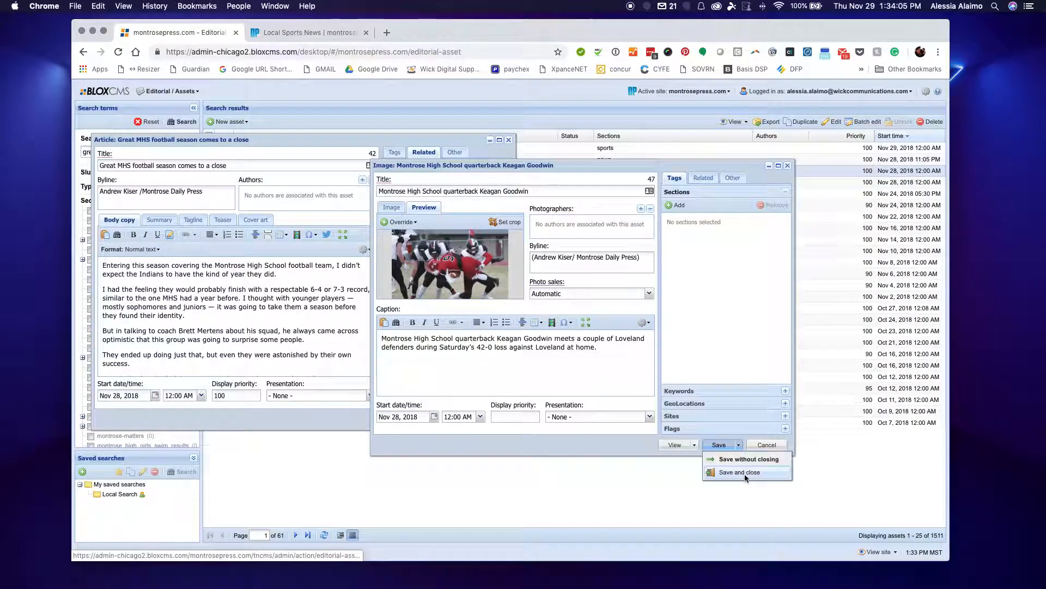
pyautogui.click(744, 473)
pyautogui.click(460, 419)
pyautogui.click(472, 449)
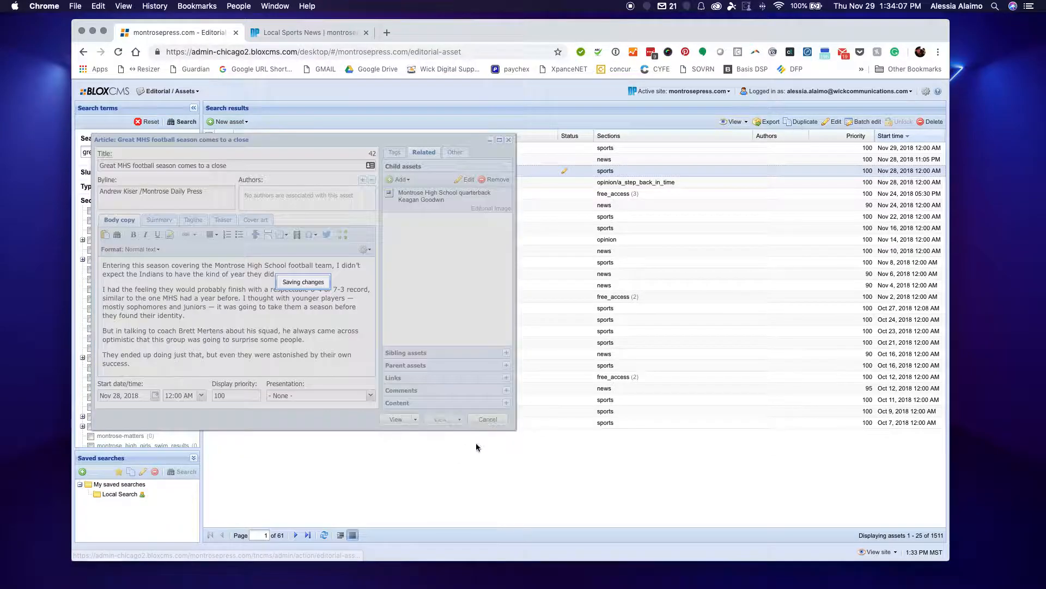
# - Switch to the live local sports page, reload it with "?fxv" added to the address and find the MHS football article
pyautogui.click(280, 33)
pyautogui.click(406, 51)
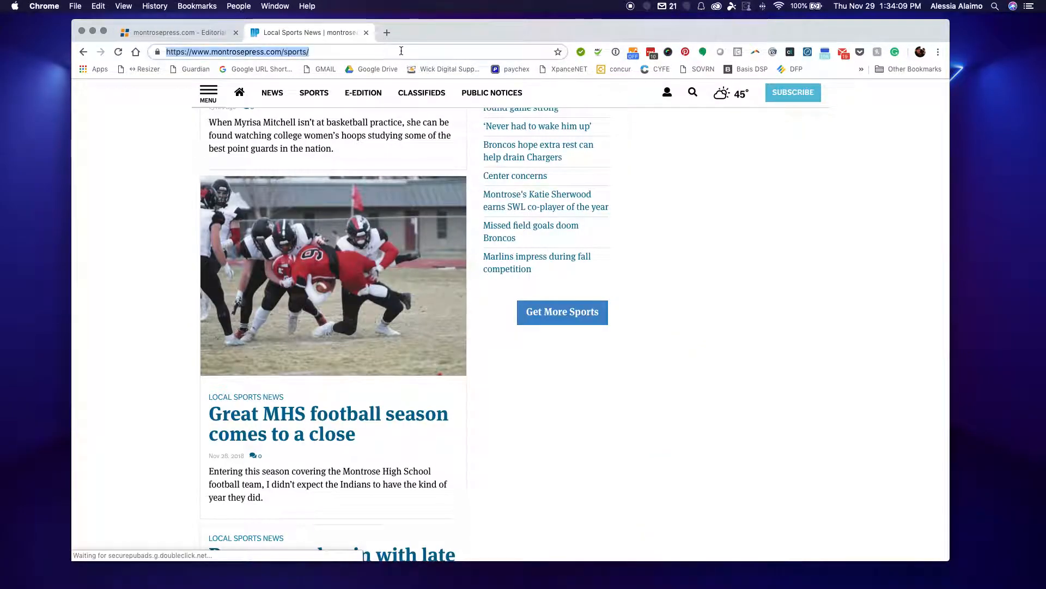
pyautogui.write('?fxv')
pyautogui.press('Return')
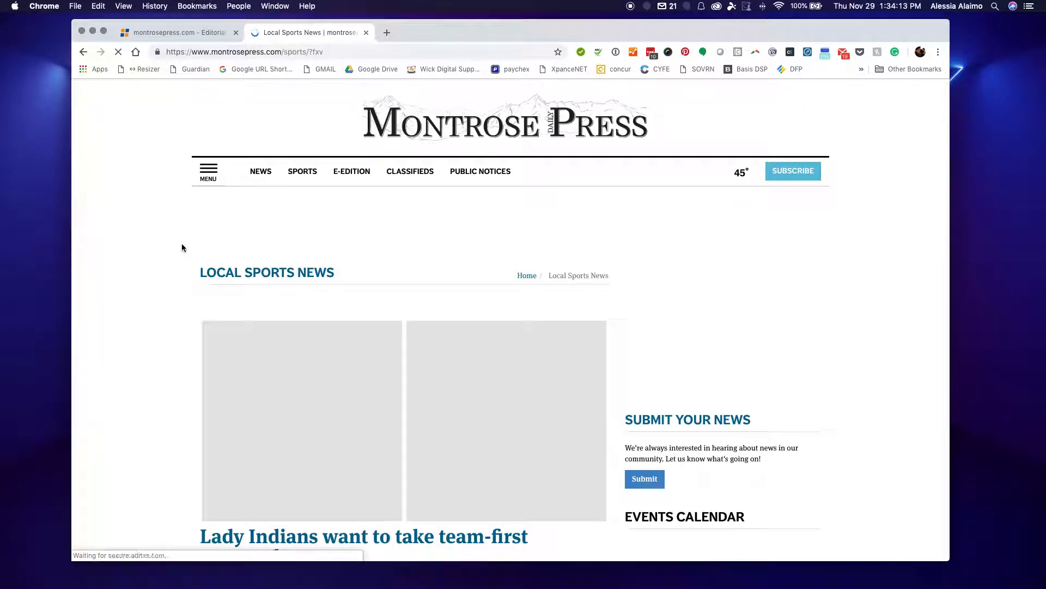
pyautogui.scroll(-3, 184, 290)
pyautogui.scroll(-10, 184, 287)
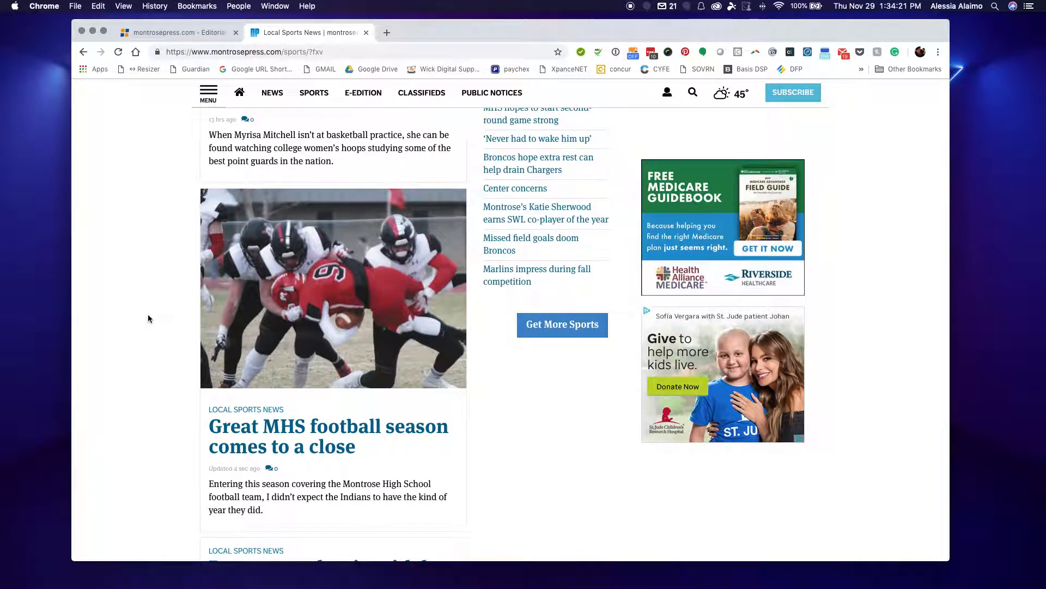
# - Examine how the football article's preview photo is cropped compared with the OHS girls article's photo above it
pyautogui.scroll(-2, 149, 319)
pyautogui.scroll(1, 148, 318)
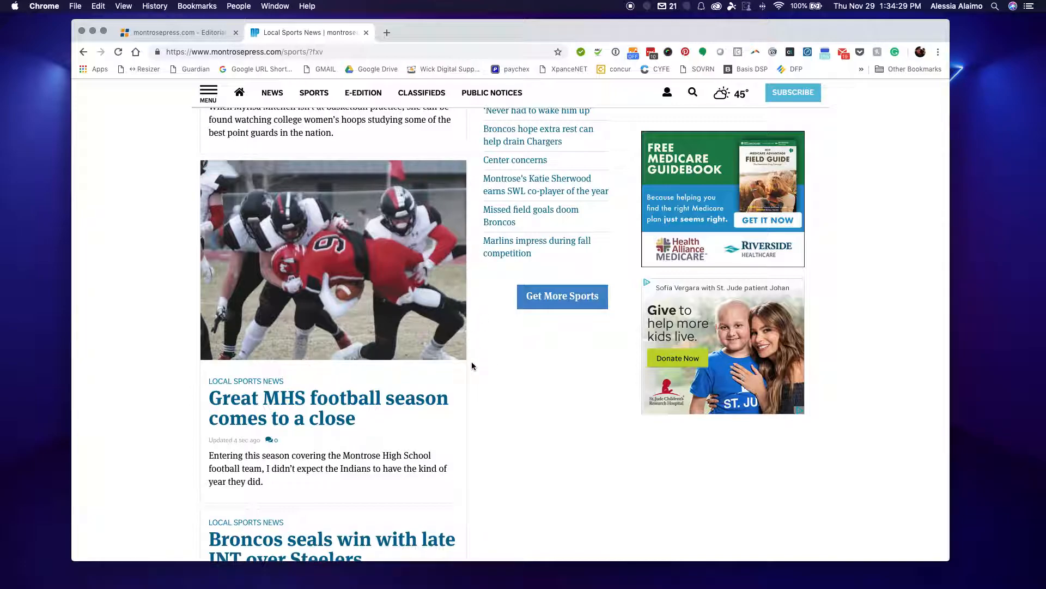
pyautogui.scroll(2, 470, 361)
pyautogui.scroll(-1, 470, 362)
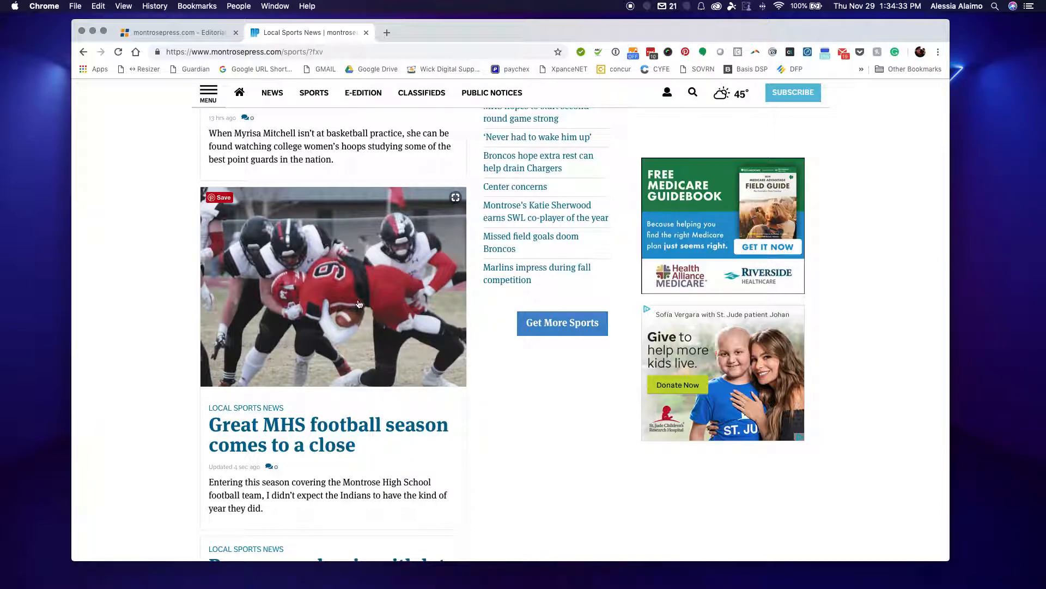
pyautogui.scroll(-3, 374, 306)
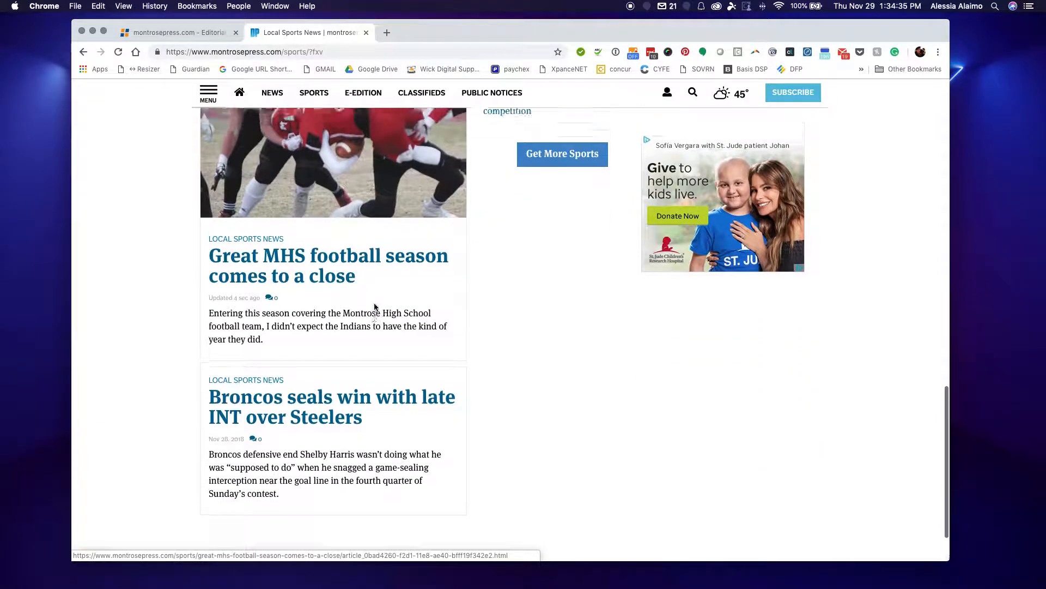
pyautogui.scroll(3, 373, 307)
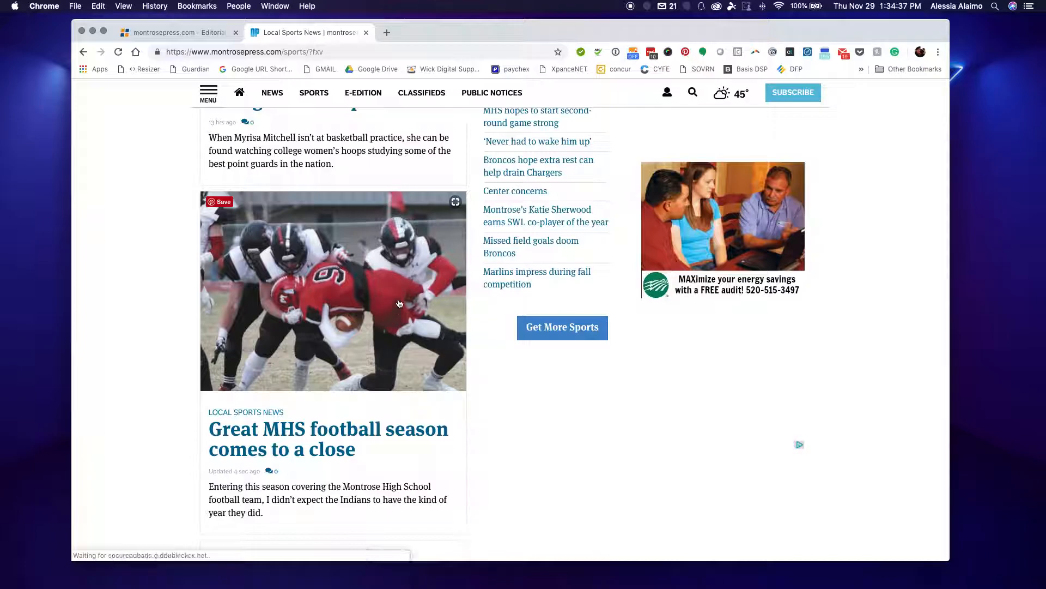
pyautogui.scroll(5, 399, 304)
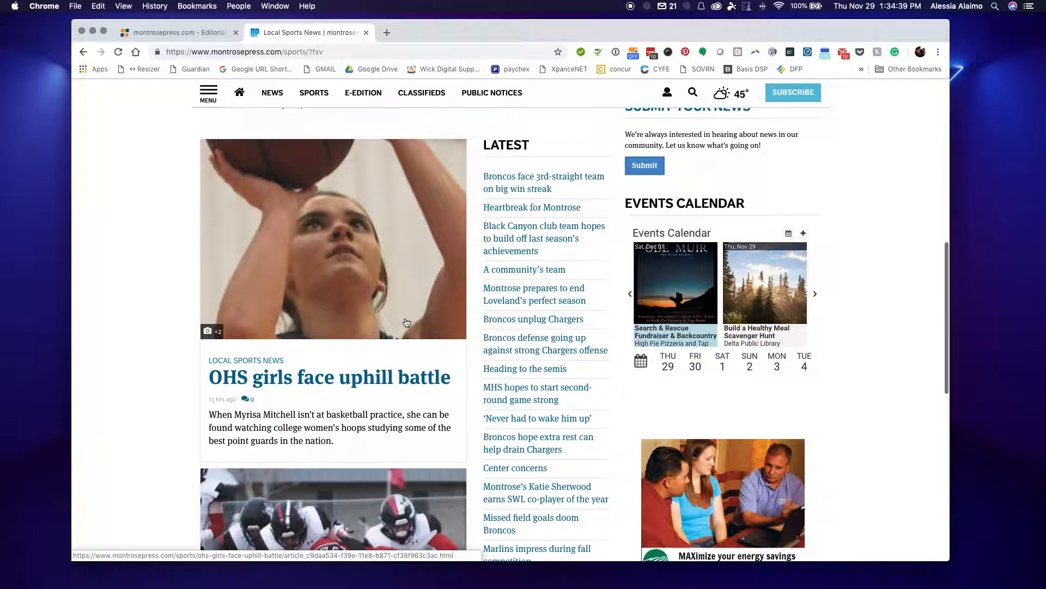
pyautogui.scroll(3, 407, 327)
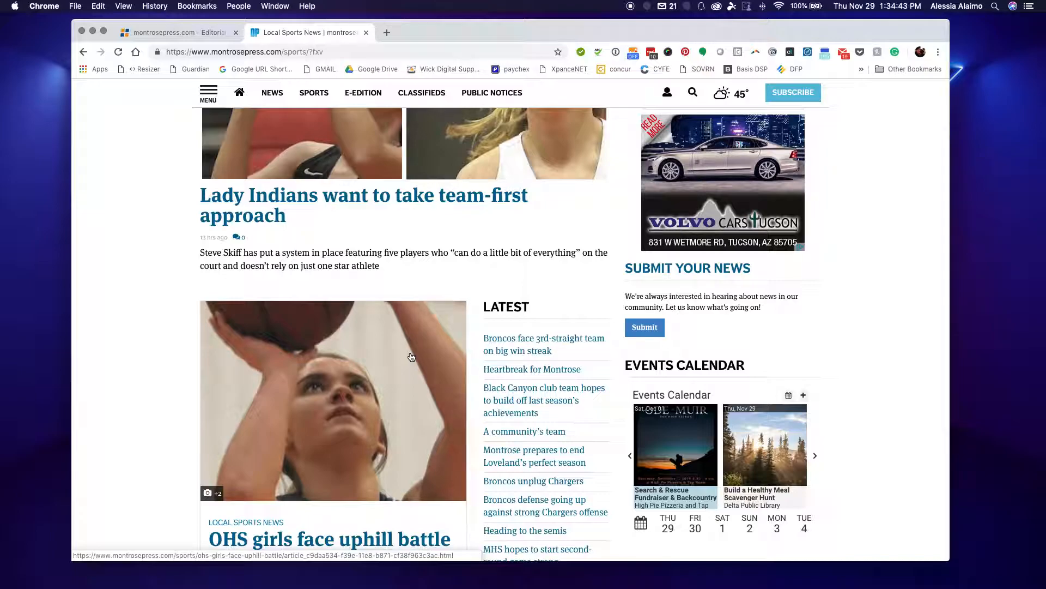
pyautogui.scroll(-2, 411, 357)
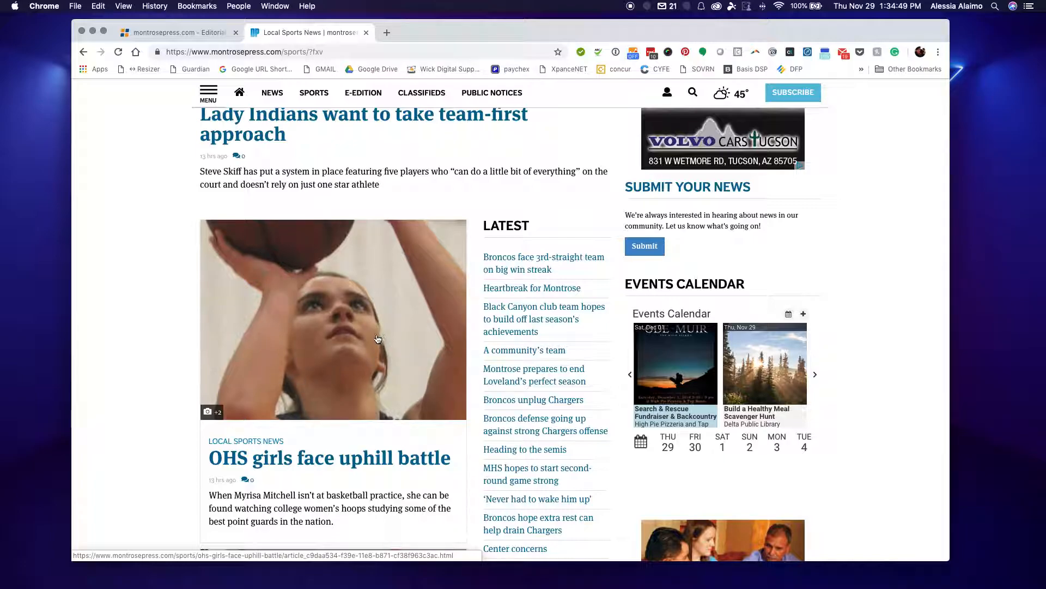
pyautogui.scroll(-6, 223, 329)
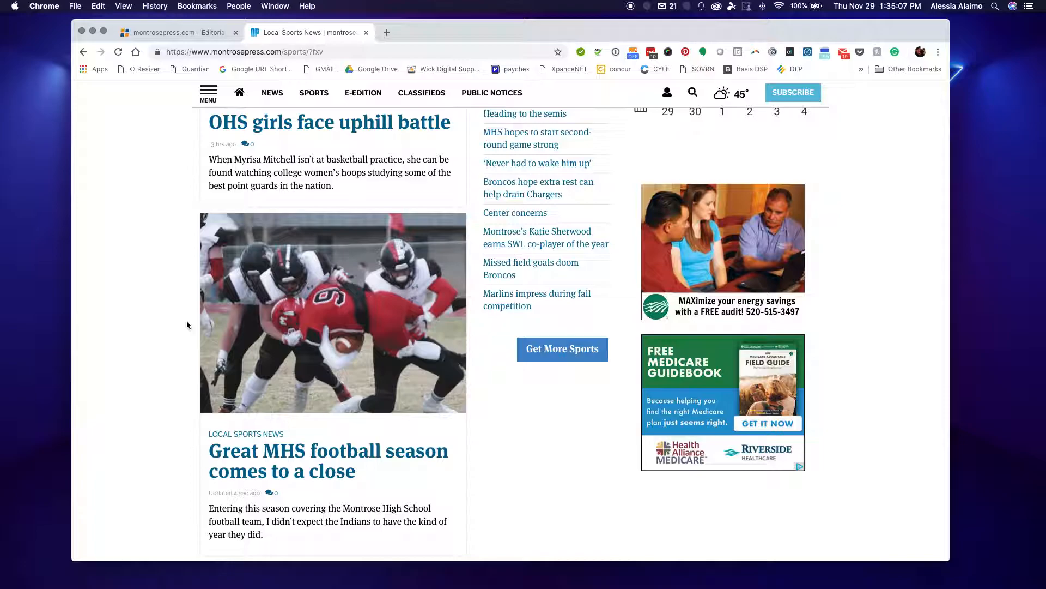
# - Return to the CMS, reopen "Great MHS football season comes to a close" and show its child image's main version
pyautogui.click(175, 33)
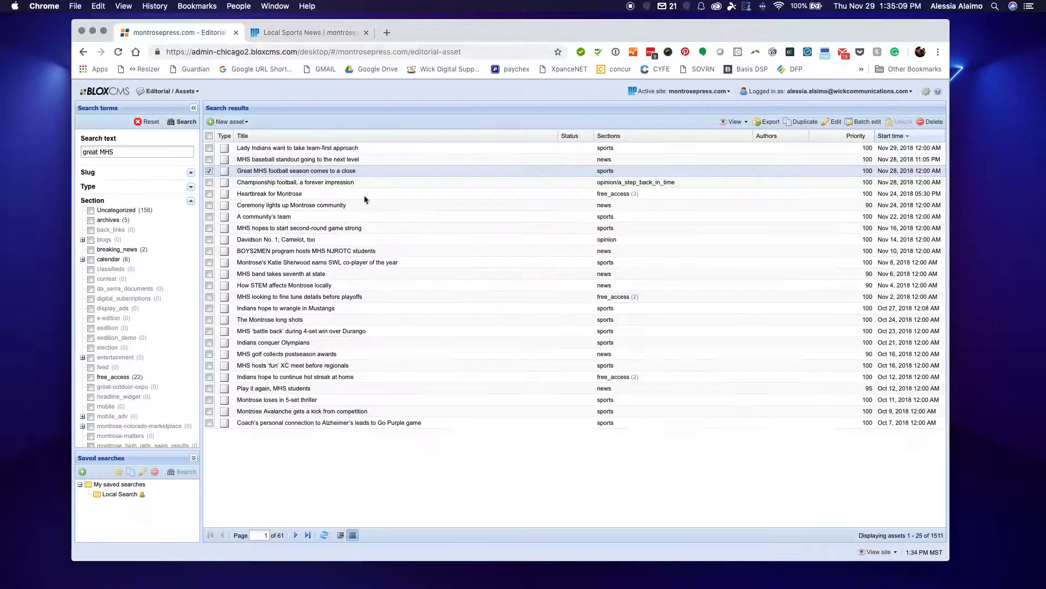
pyautogui.doubleClick(304, 173)
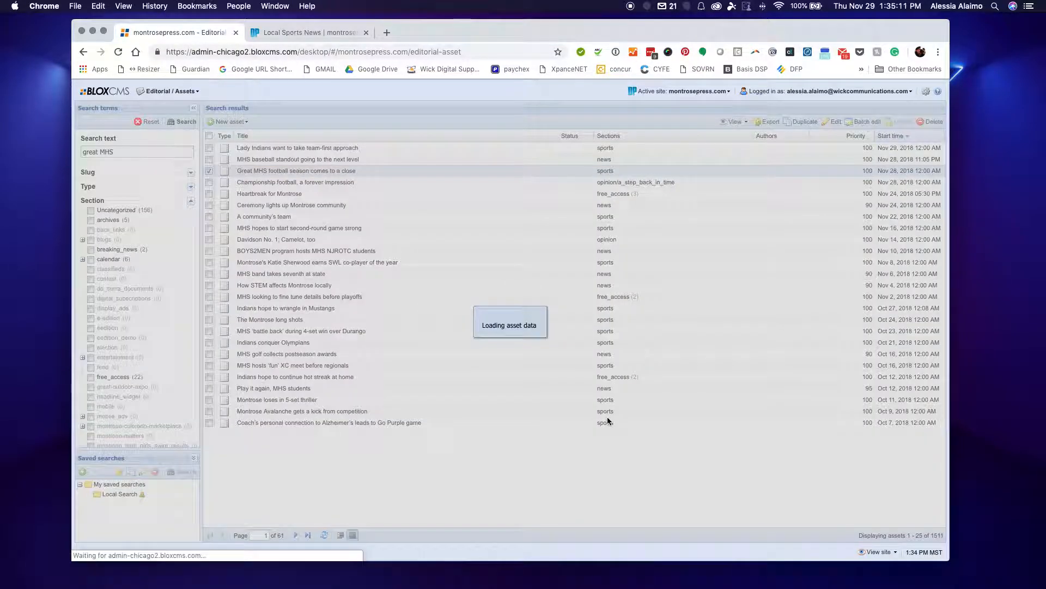
pyautogui.moveTo(345, 142); pyautogui.dragTo(489, 164)
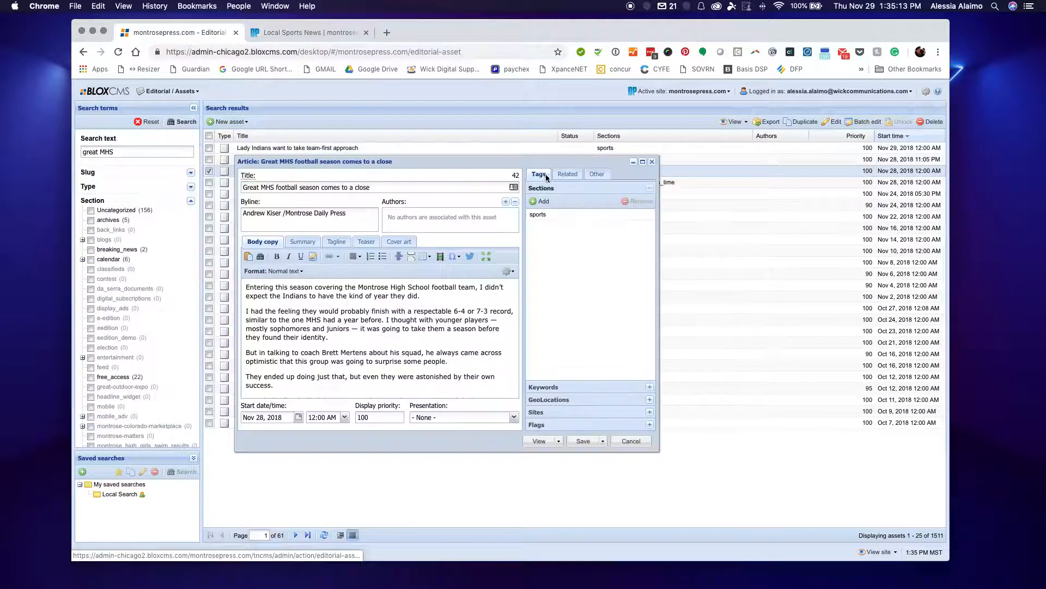
pyautogui.click(568, 174)
pyautogui.doubleClick(575, 227)
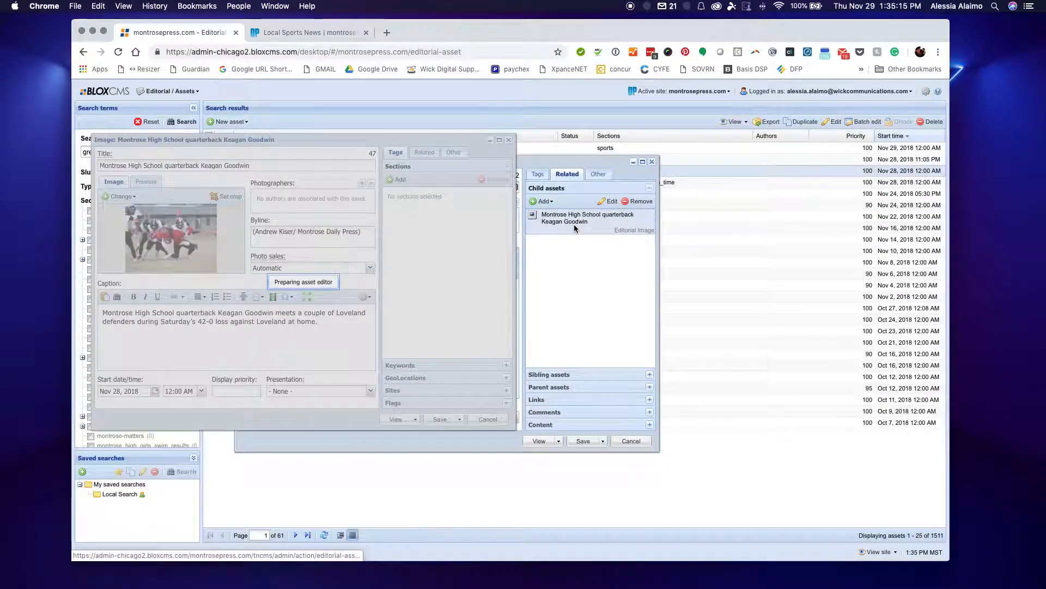
pyautogui.moveTo(172, 145); pyautogui.dragTo(469, 173)
pyautogui.click(397, 210)
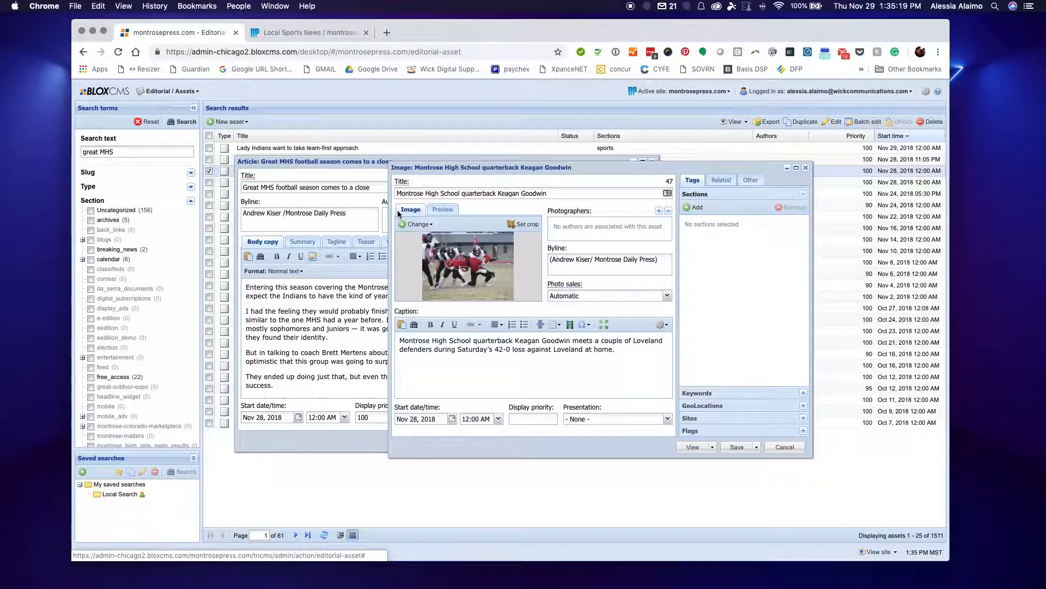
# - Open the football season article on the live site and view the photo in the article body
pyautogui.click(312, 34)
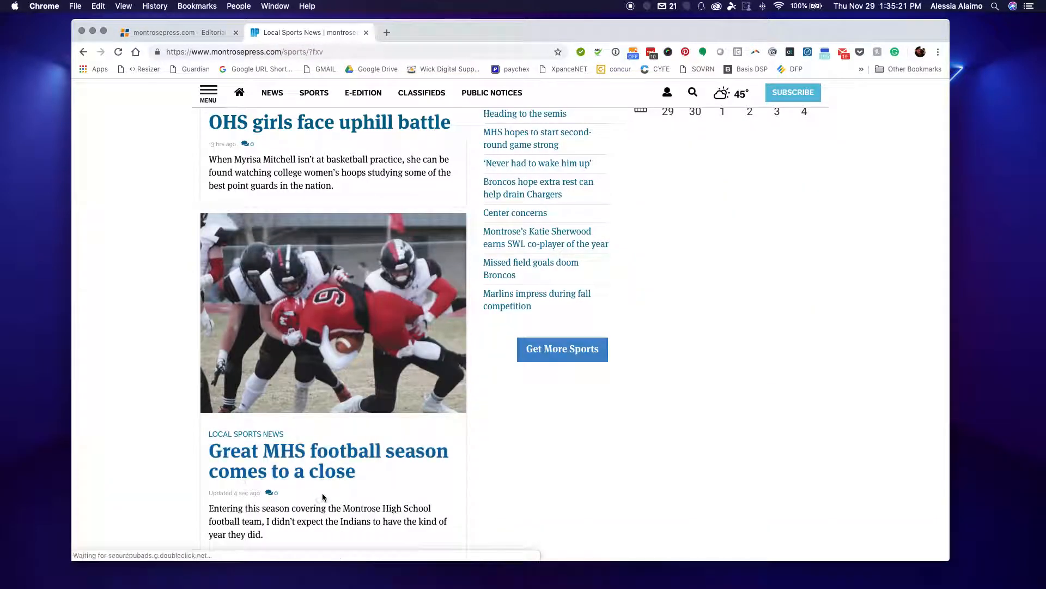
pyautogui.click(359, 465)
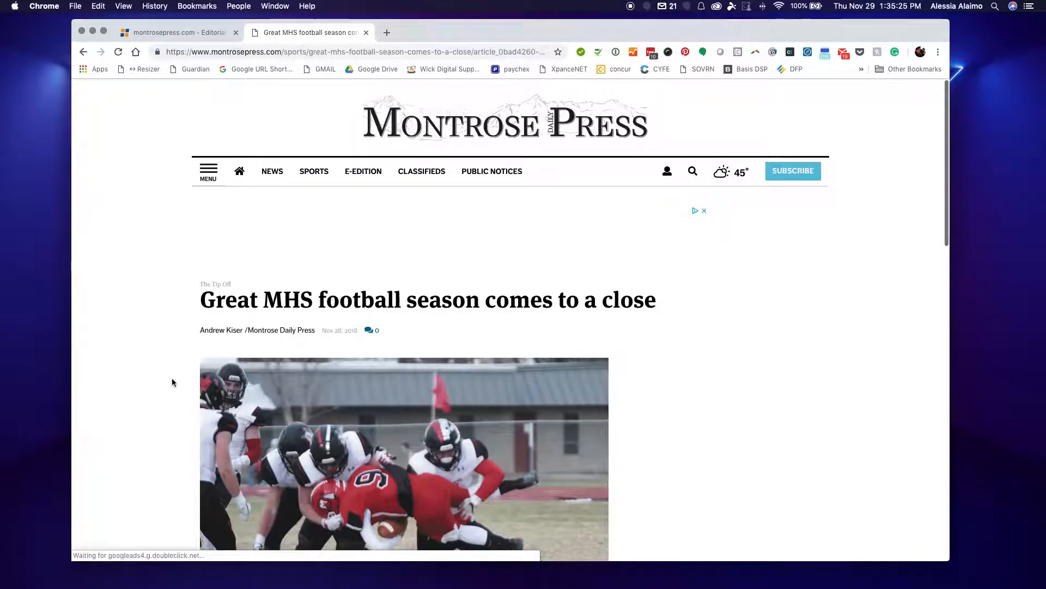
pyautogui.scroll(-5, 172, 379)
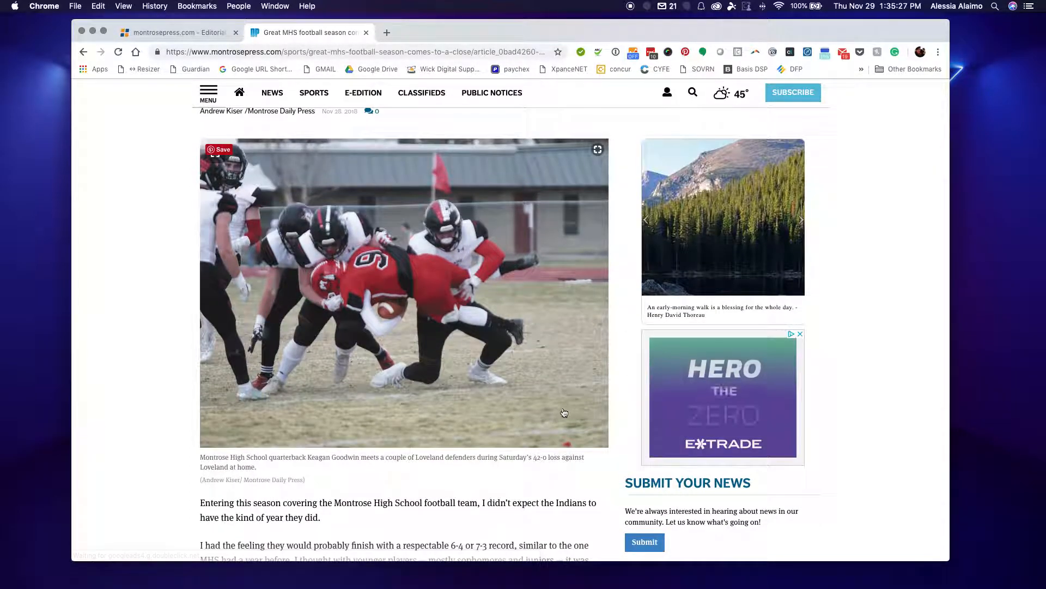
# - Go back to the CMS and compare the football image's main version with its preview version
pyautogui.click(173, 30)
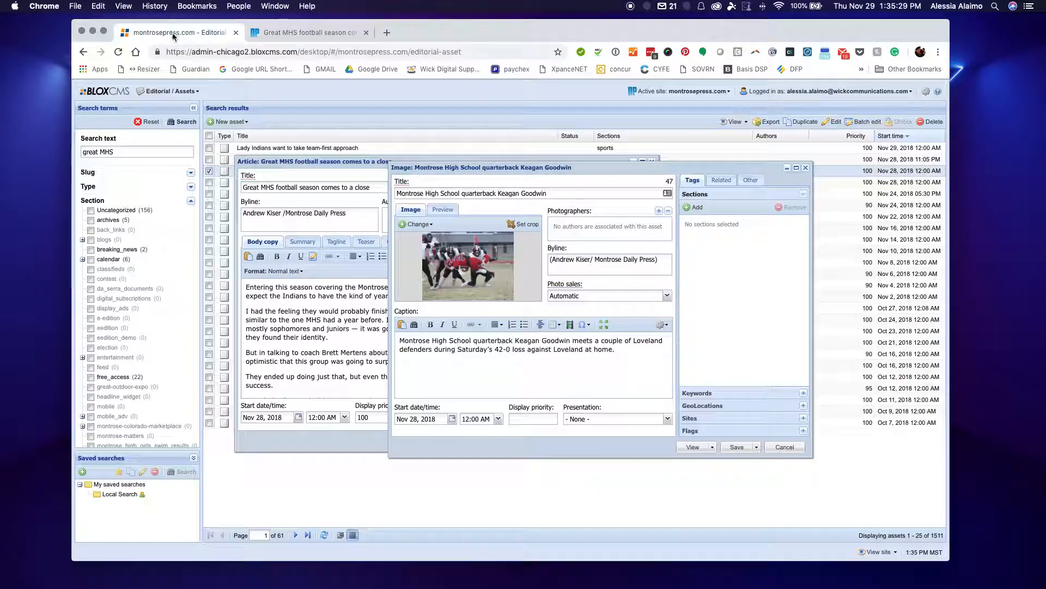
pyautogui.click(442, 210)
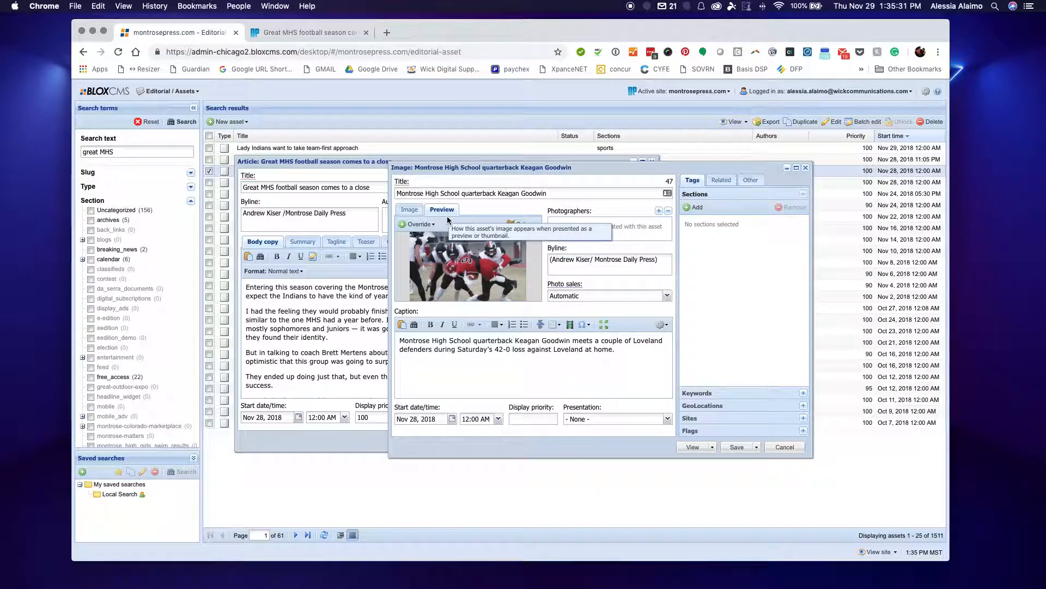
pyautogui.click(417, 211)
pyautogui.click(438, 213)
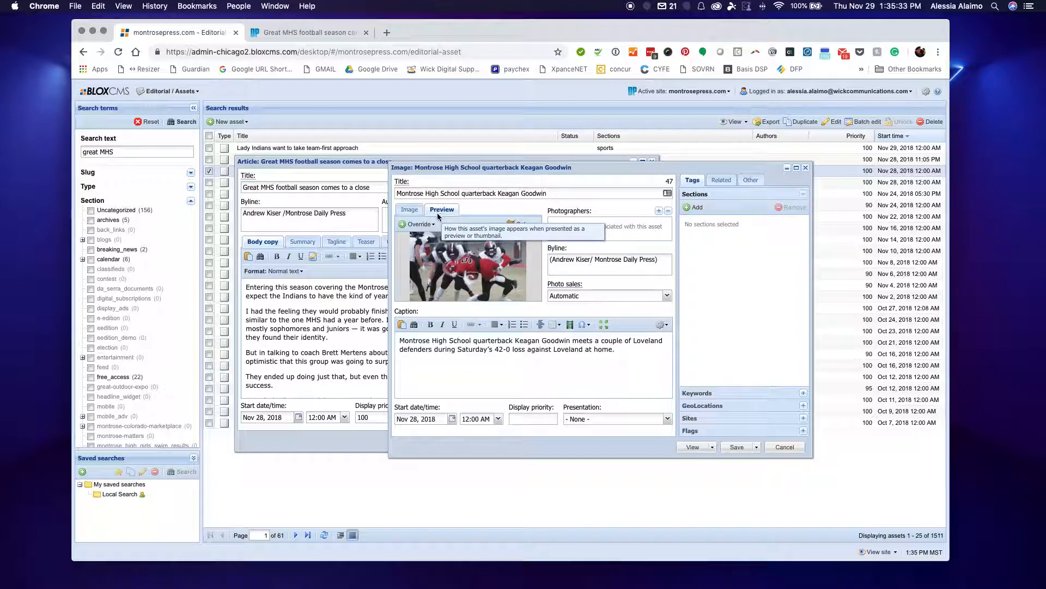